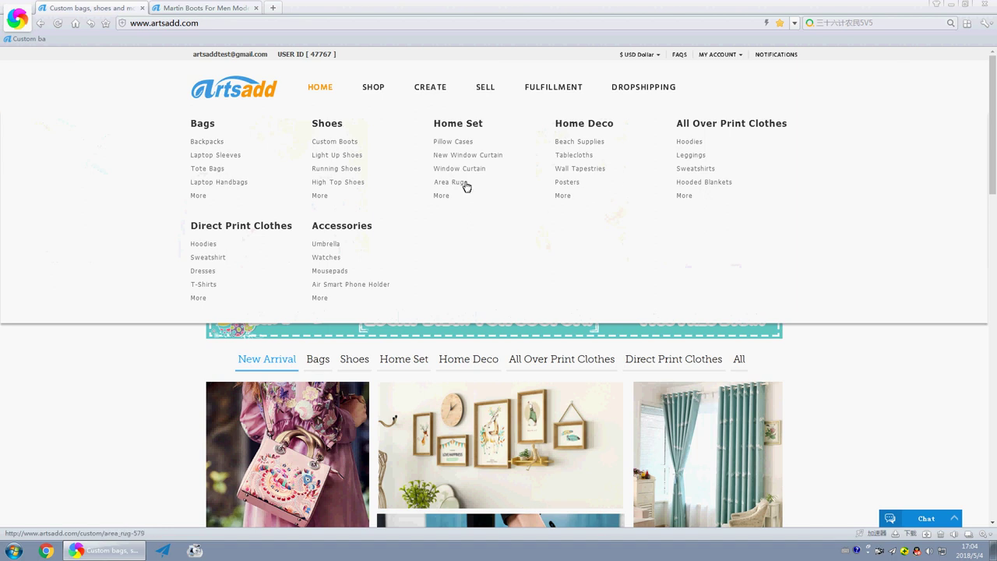
- Open Artsadd's Create page for custom products
left_click(425, 88)
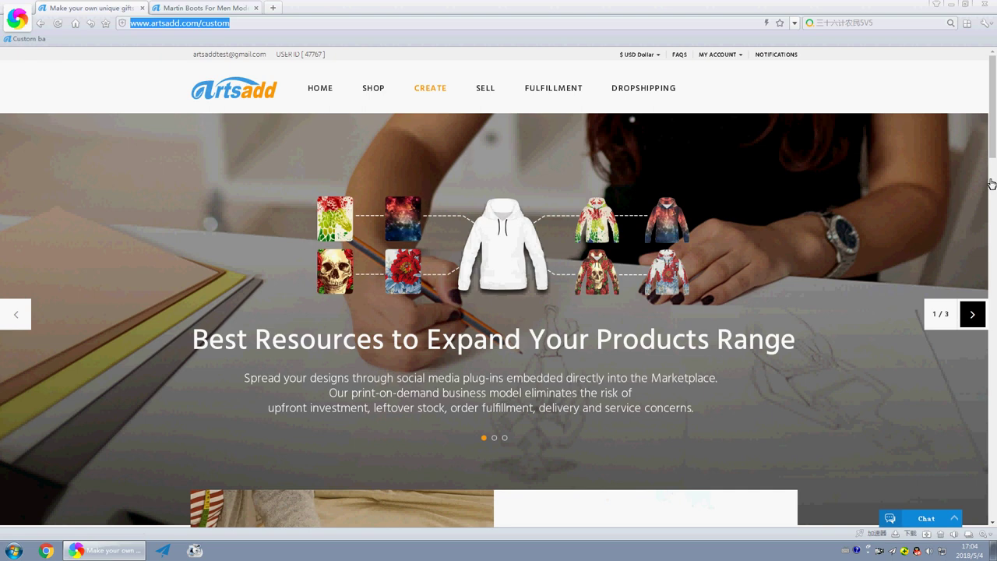
left_click_drag(993, 147, 994, 355)
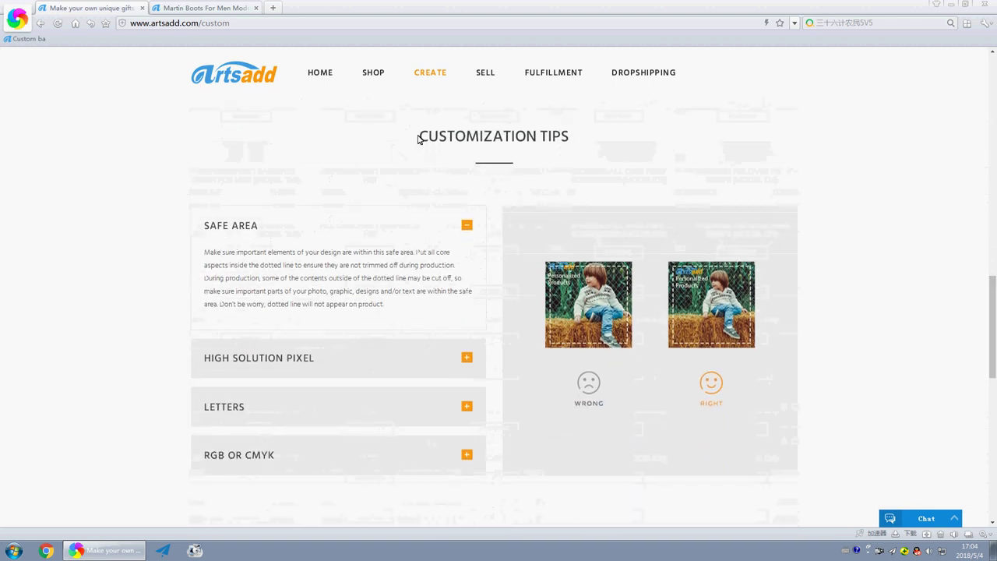
mouse_move(417, 138)
left_mouse_down()
mouse_move(569, 133)
mouse_move(594, 163)
left_mouse_up()
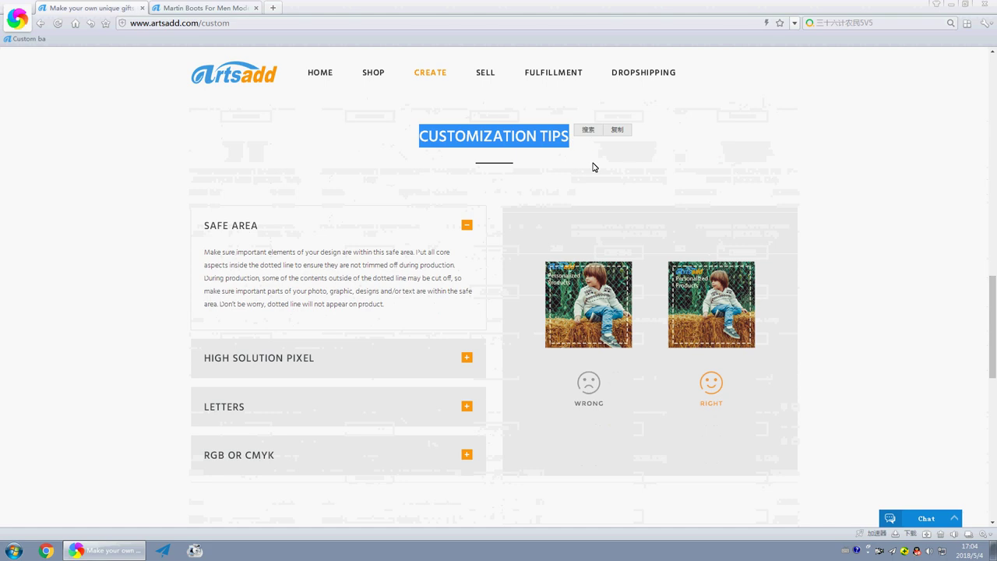
left_click(592, 163)
- Expand the High Solution Pixel, Letters and RGB or CMYK customization tips
scroll(594, 167, "down", 1)
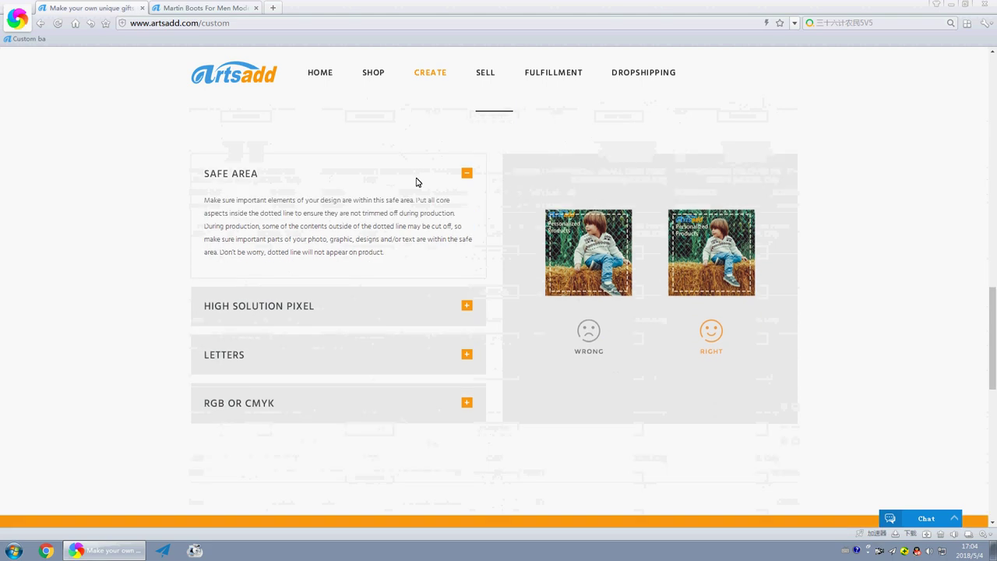
left_click(468, 305)
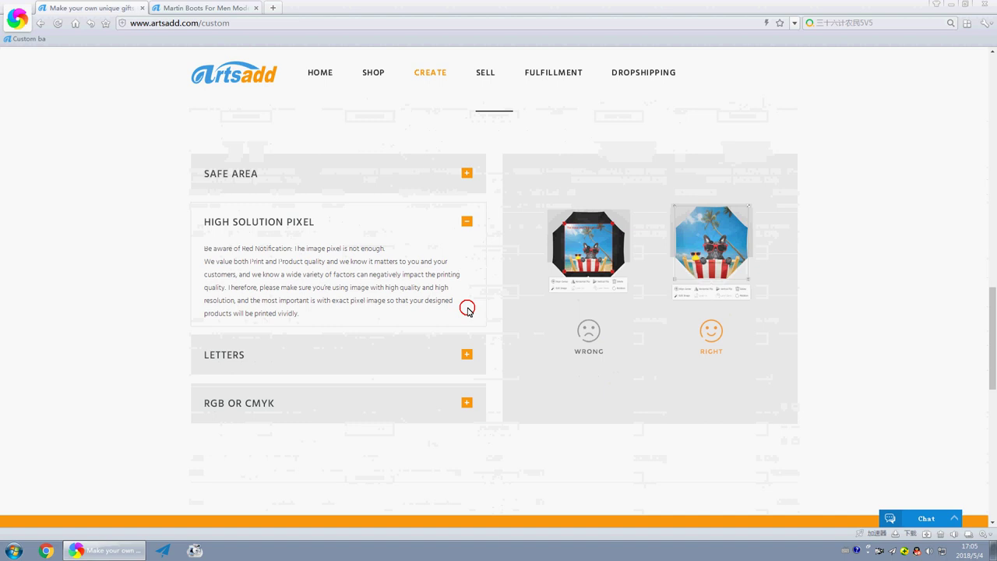
left_click(467, 353)
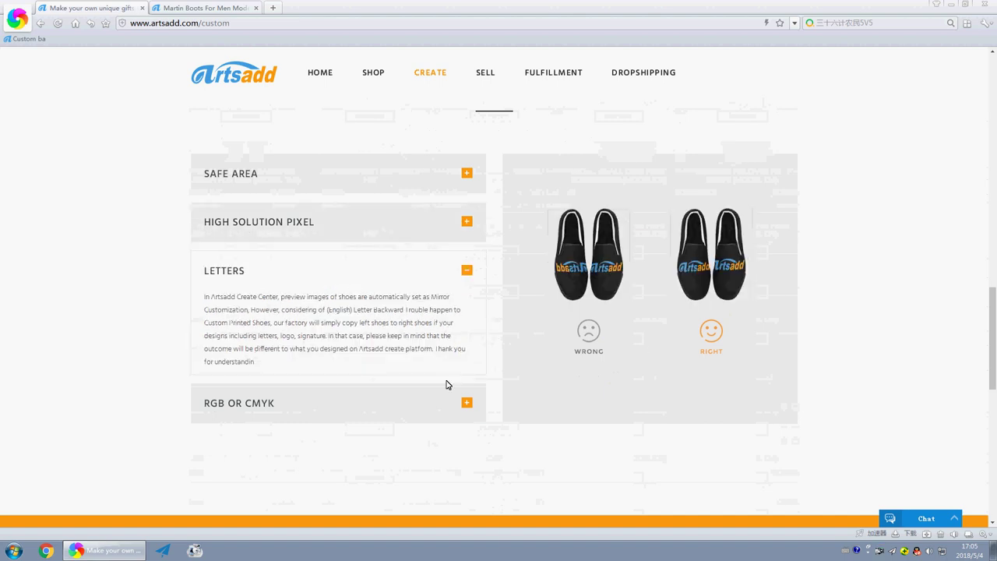
left_click(467, 403)
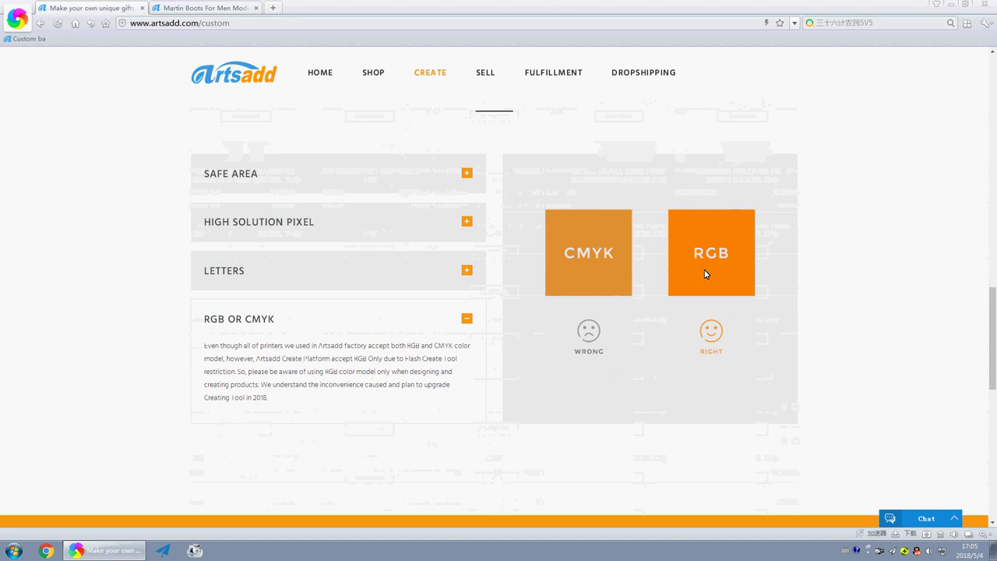
- Browse the Product Videos carousel, then return up to the product catalog
scroll(874, 305, "down", 1)
scroll(874, 305, "down", 1)
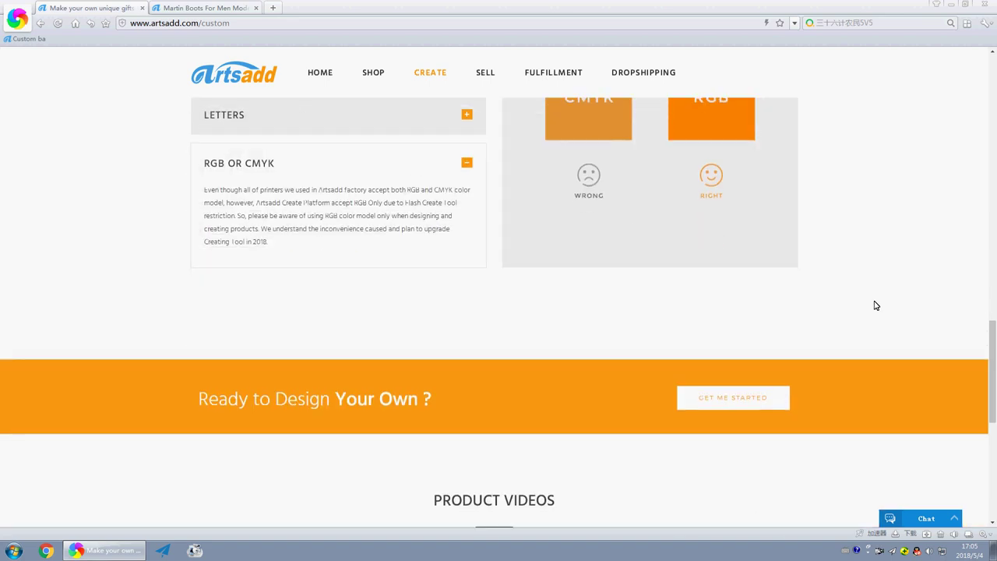
scroll(875, 305, "down", 2)
scroll(874, 306, "down", 1)
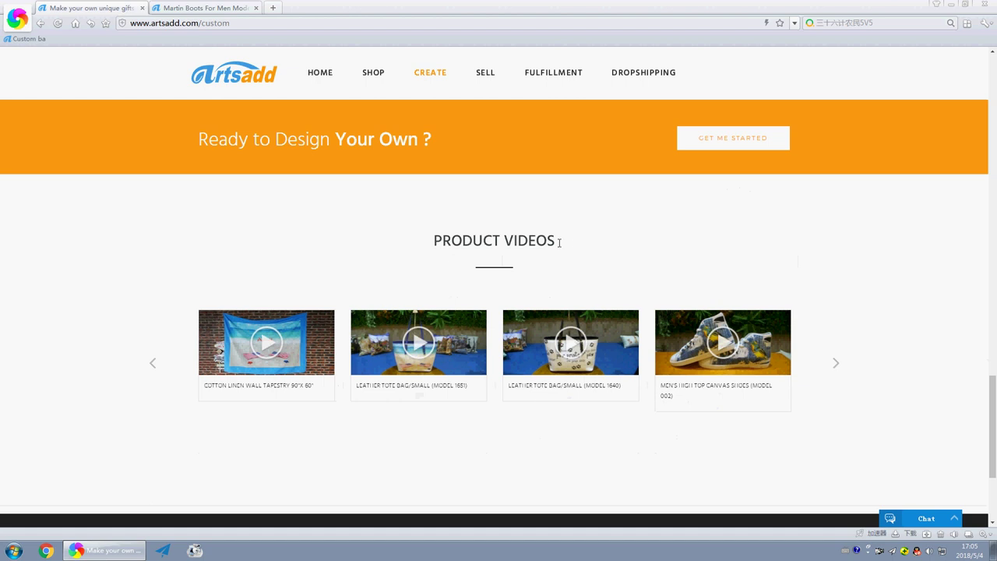
left_click(837, 365)
left_click(837, 366)
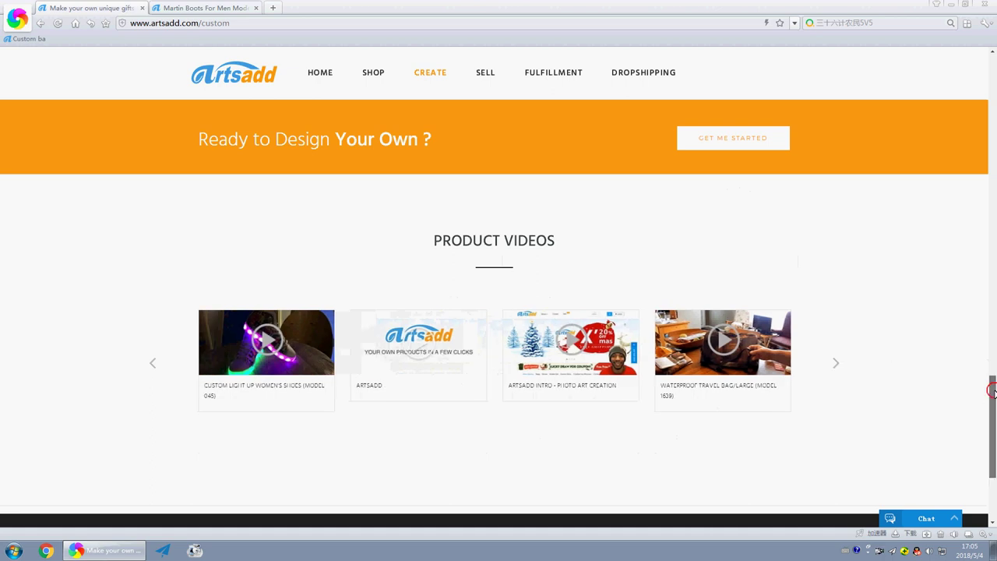
left_click_drag(992, 391, 973, 222)
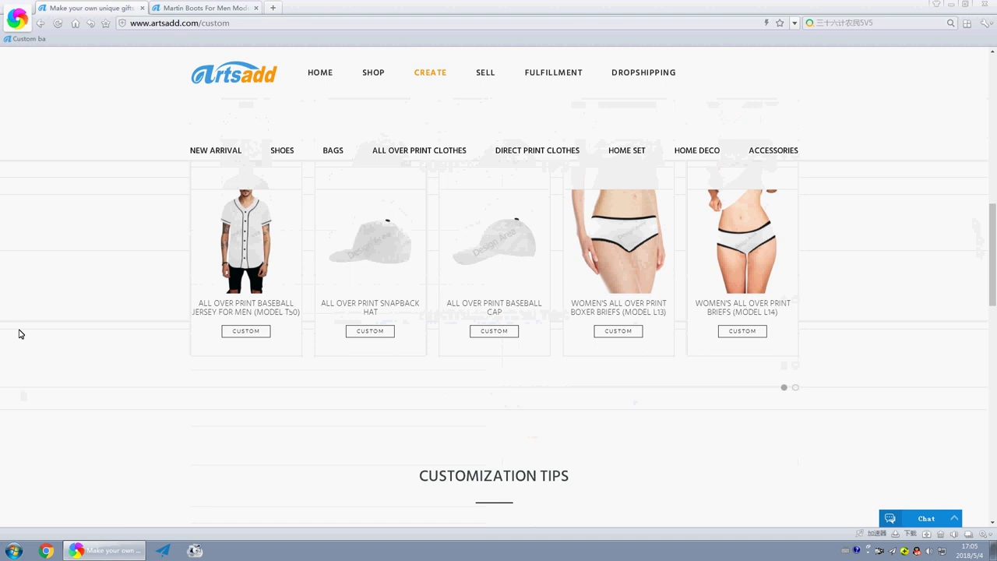
- Narrow the shoes catalog to Custom Boots
left_click(281, 154)
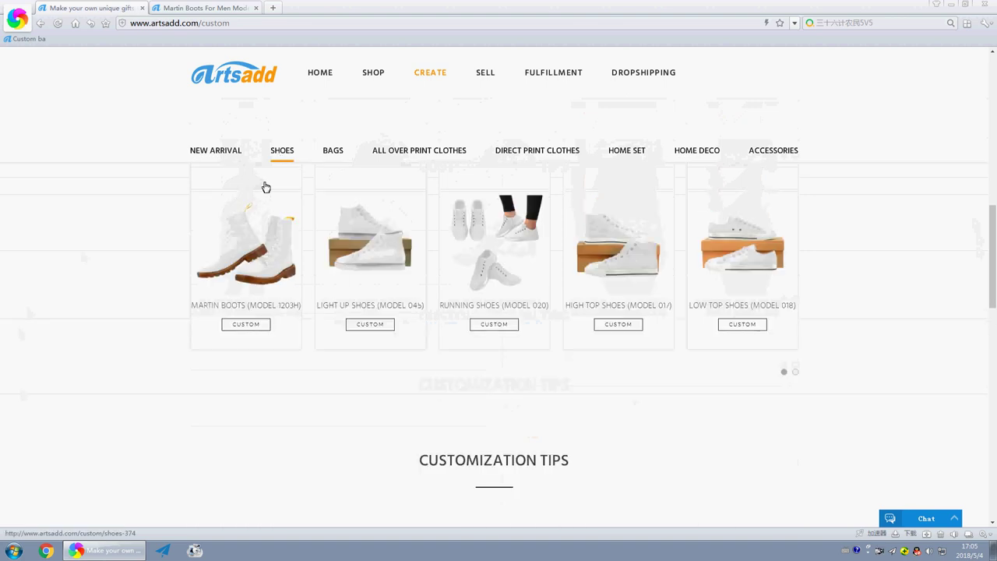
left_click(275, 160)
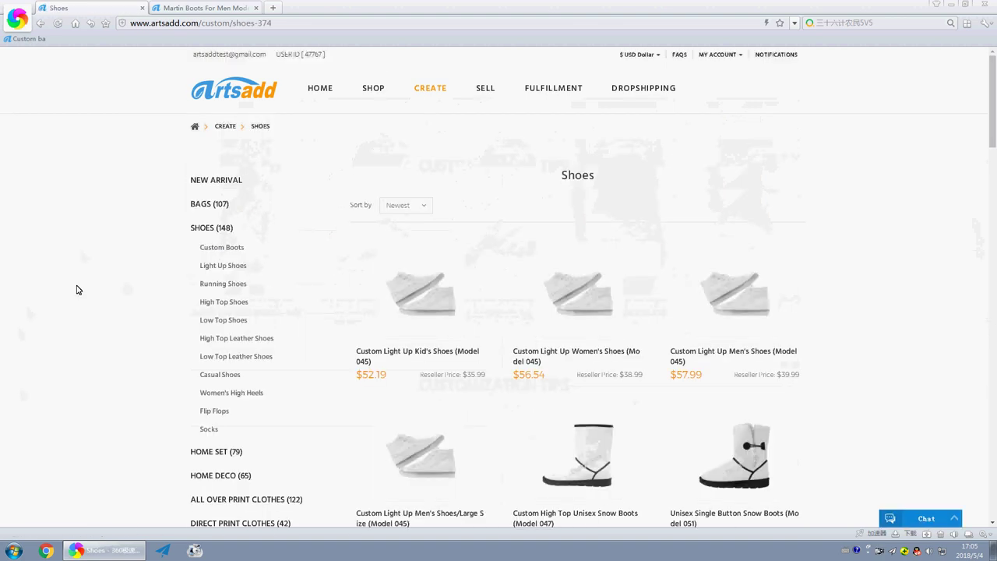
left_click(222, 247)
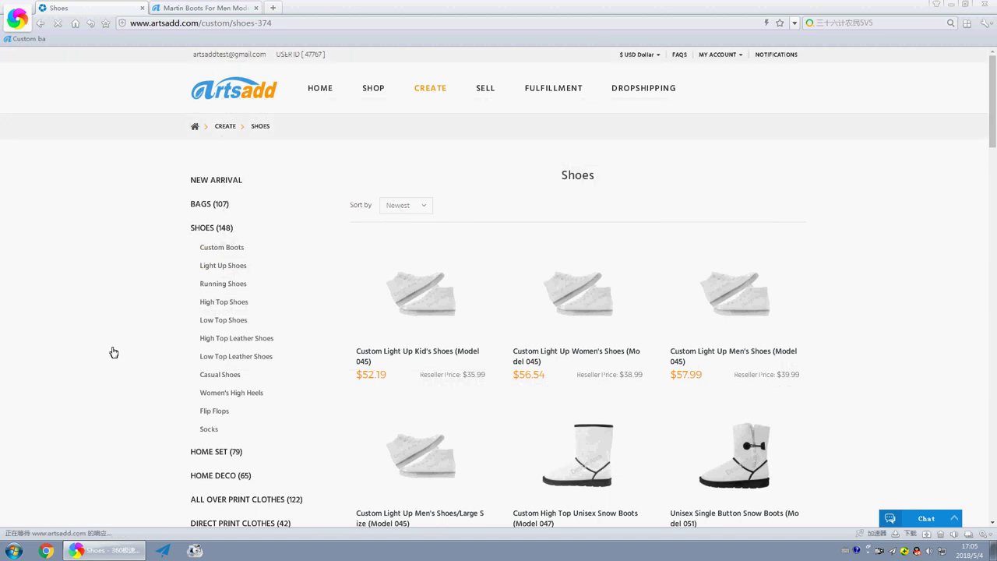
scroll(115, 345, "down", 3)
scroll(115, 346, "down", 2)
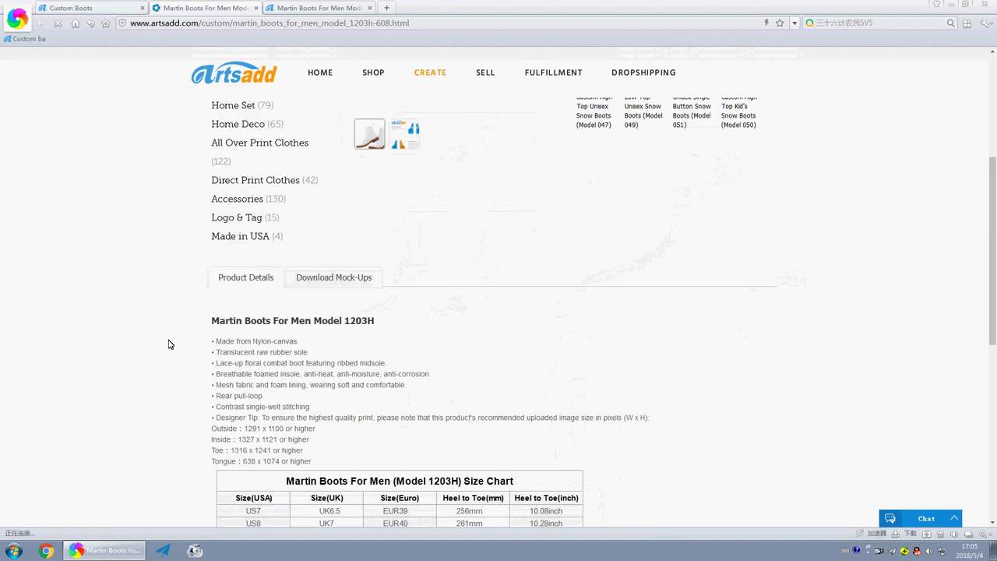
scroll(168, 344, "down", 3)
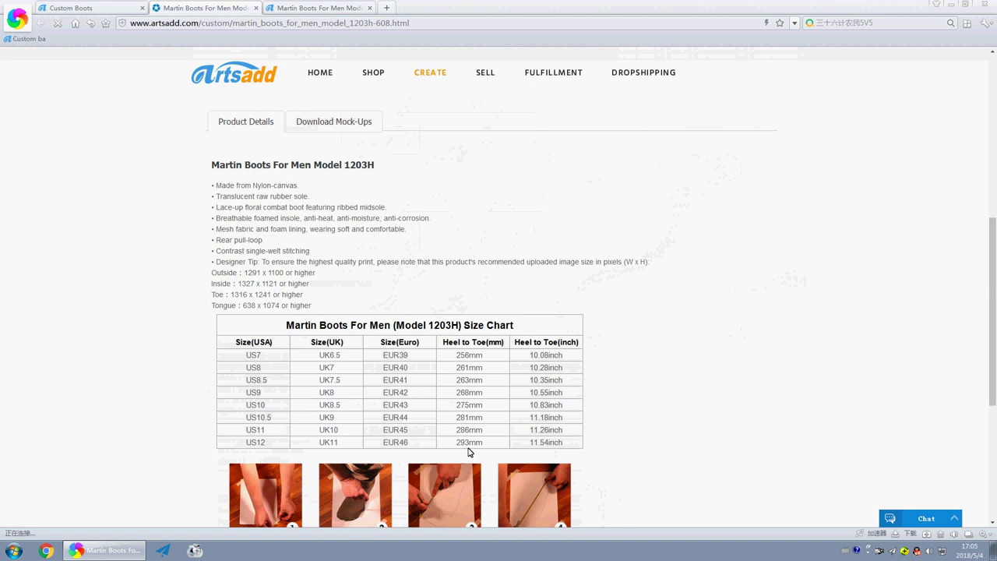
- Review the Martin Boots Model 1203H details and its Download Mock-Ups tab
left_click(332, 124)
scroll(568, 356, "up", 3)
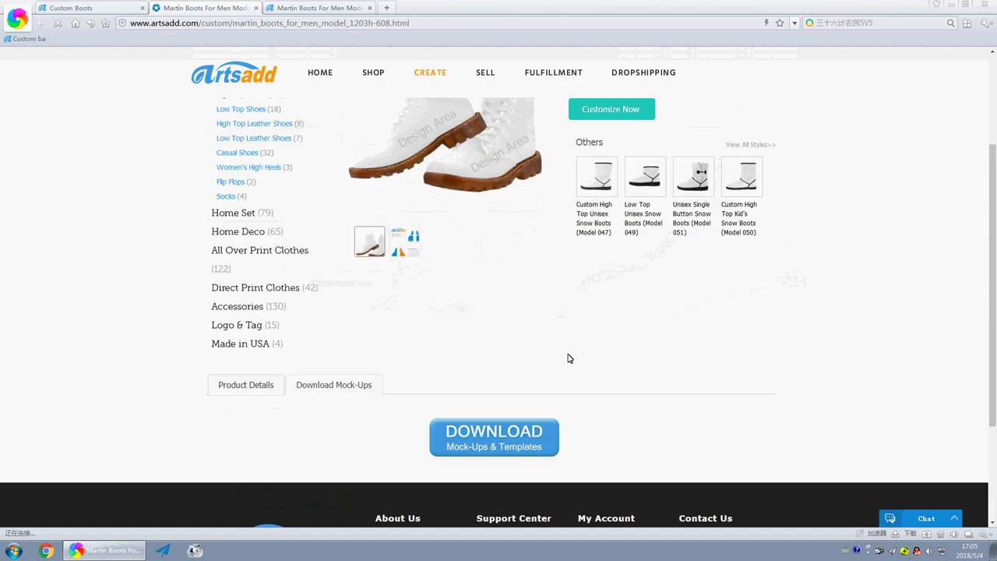
scroll(585, 345, "up", 2)
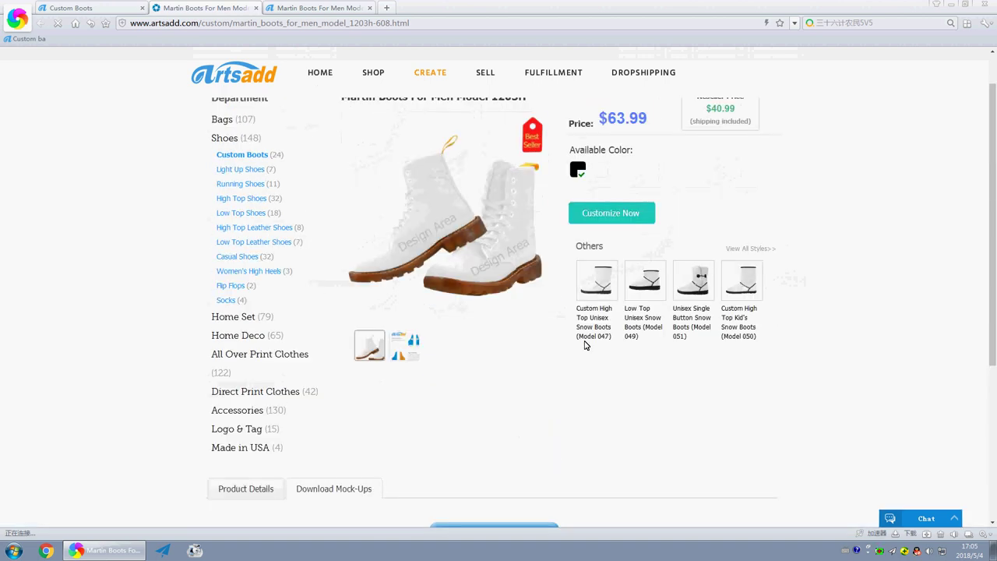
- Start customizing the Martin boots and switch the product chooser to Bags
left_click(611, 215)
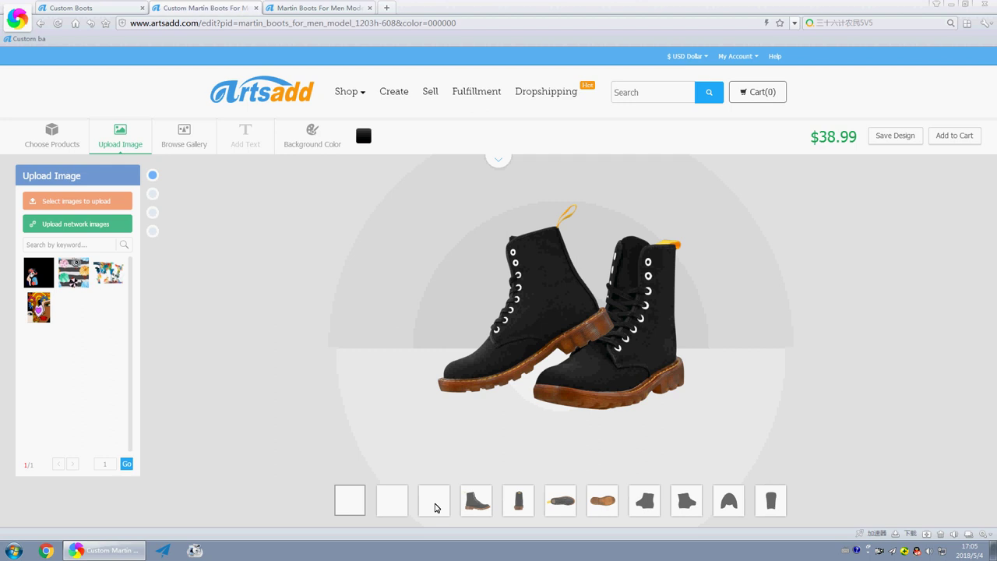
left_click(49, 145)
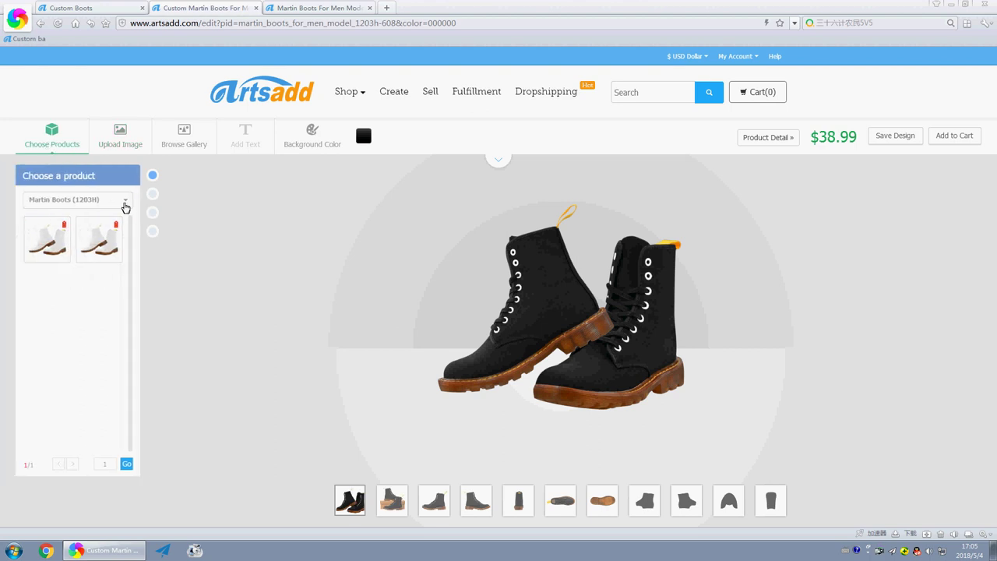
left_click(125, 204)
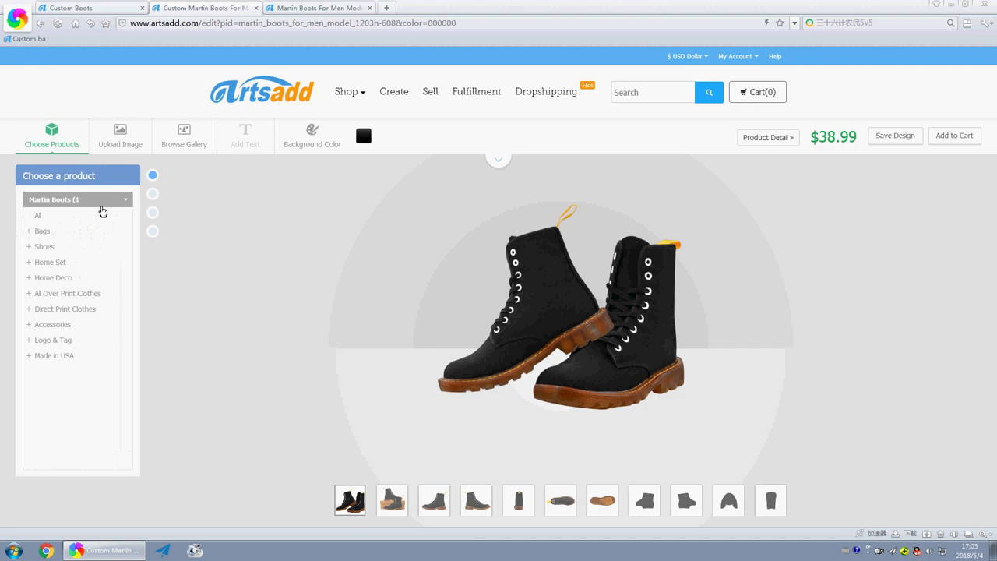
left_click(127, 204)
mouse_move(47, 239)
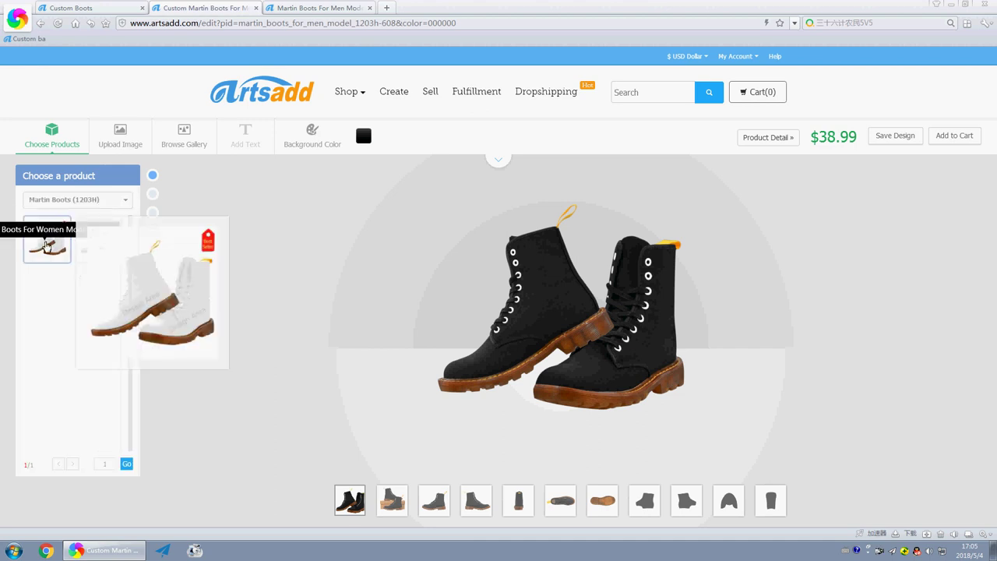
left_click(123, 200)
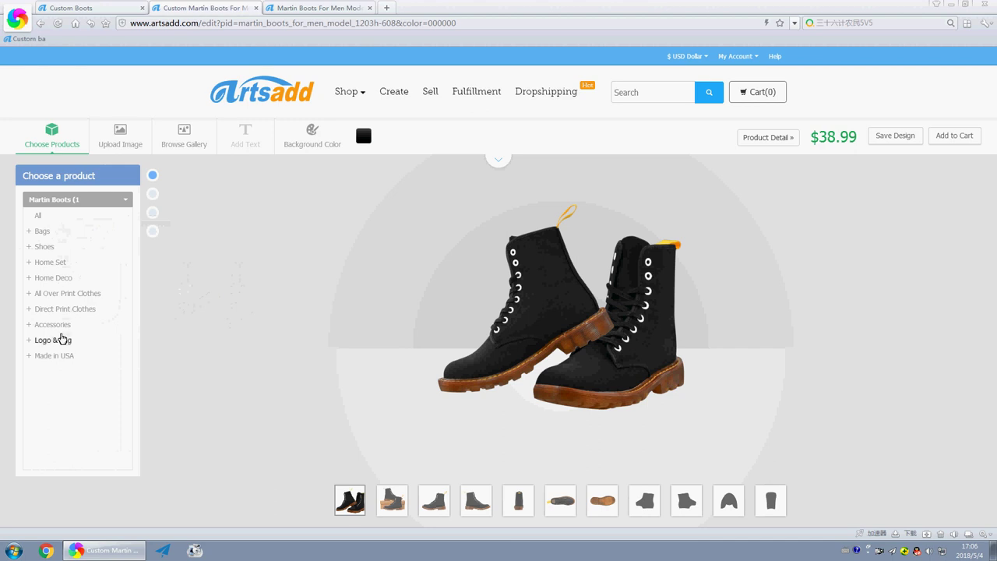
left_click(44, 232)
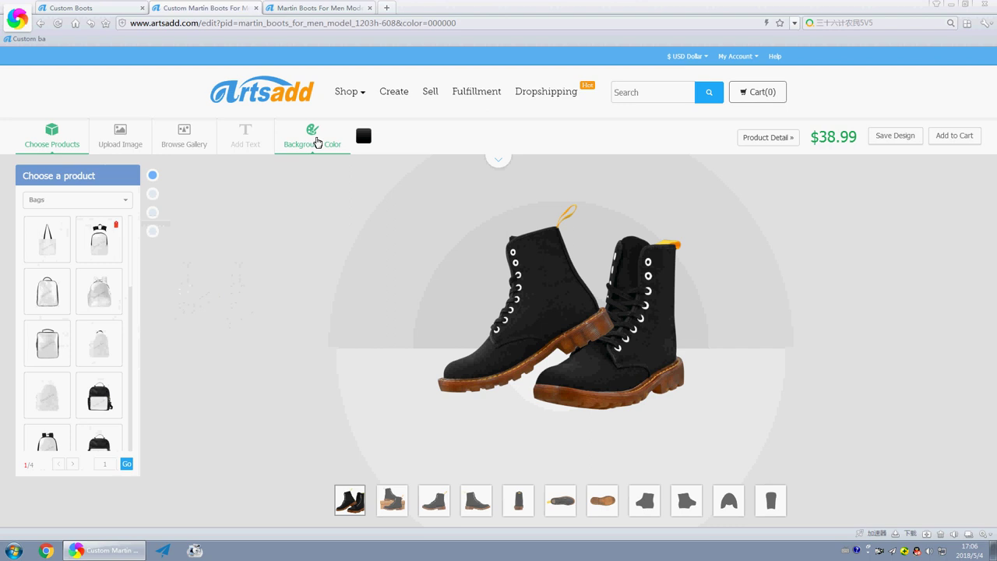
- Change the boots' background colour to White, raising the price to $40.99
left_click(316, 137)
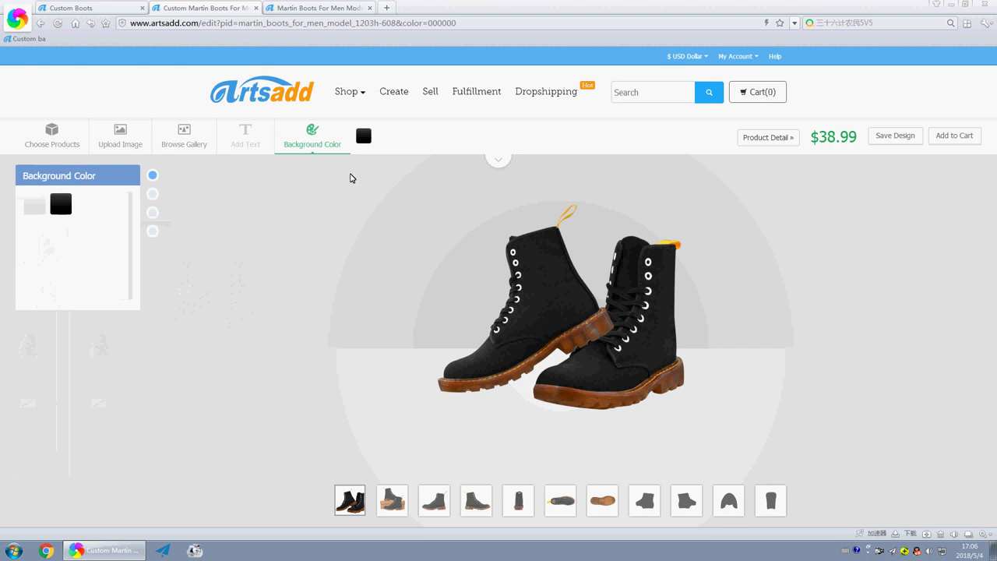
left_click(363, 165)
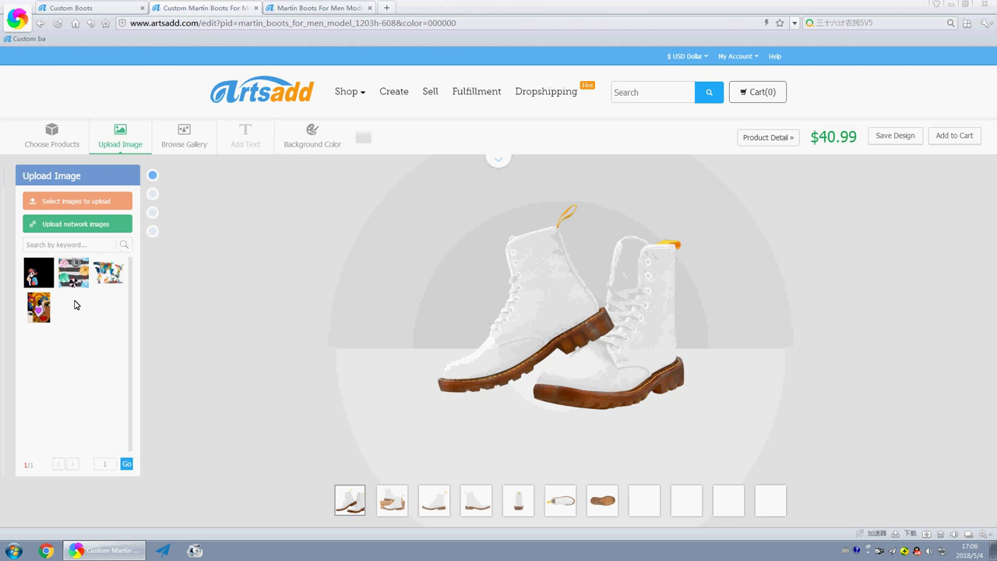
- Apply the uploaded orange splash image to the boots and nudge it left
left_click(86, 211)
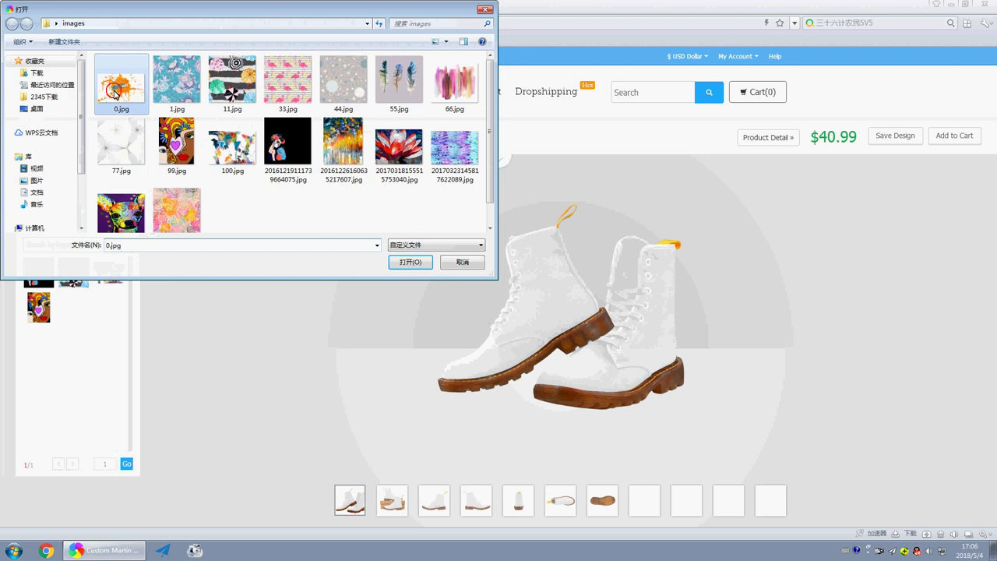
key("Escape")
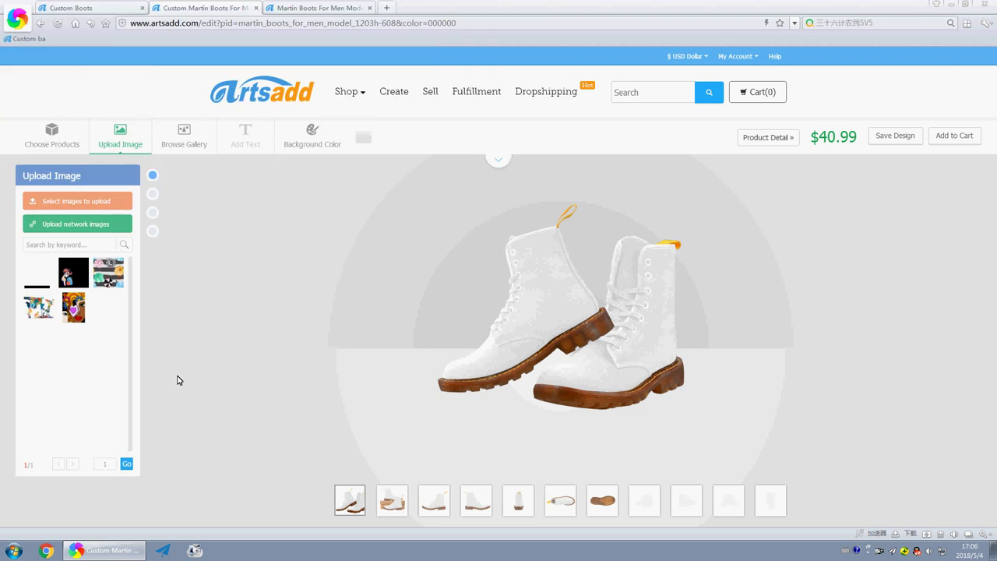
left_click(38, 273)
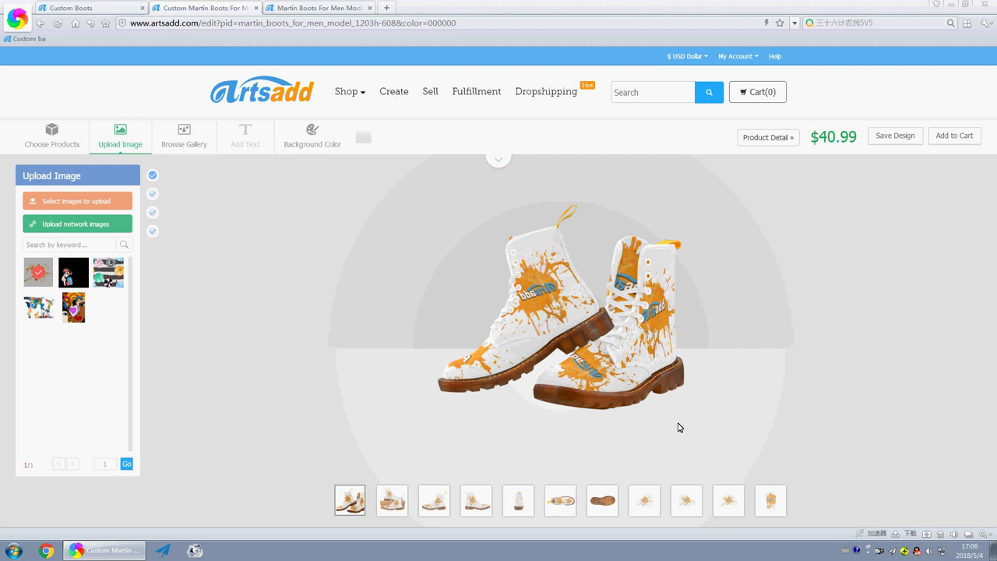
left_click(539, 298)
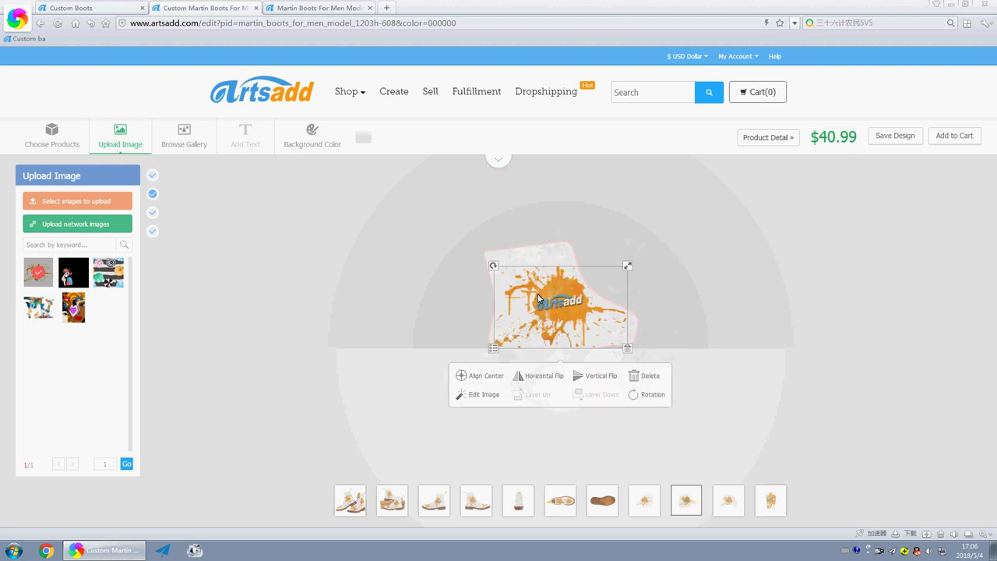
left_click_drag(539, 298, 526, 310)
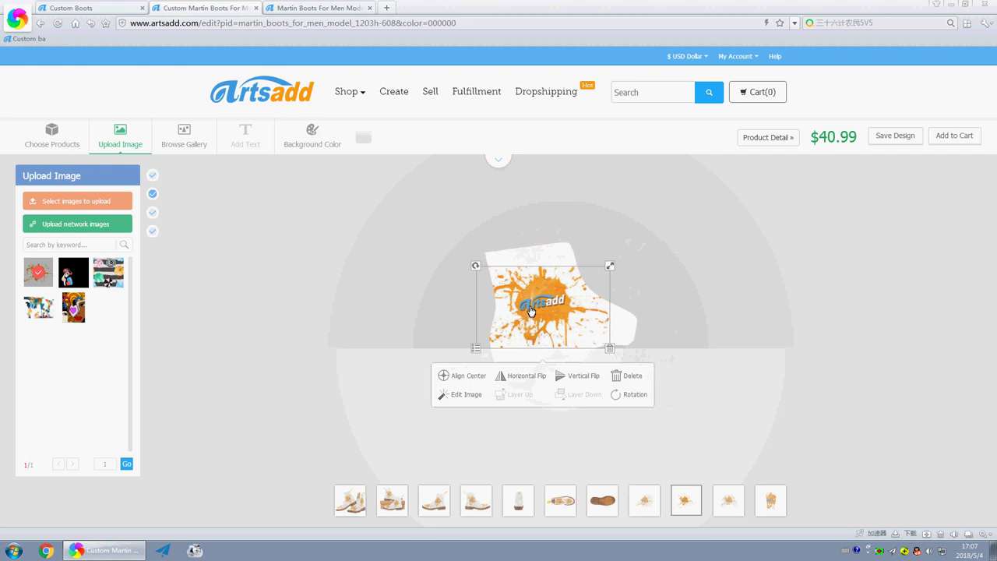
- Delete the logo from the 8th panel and shrink it on the front shaft panel
left_click(641, 502)
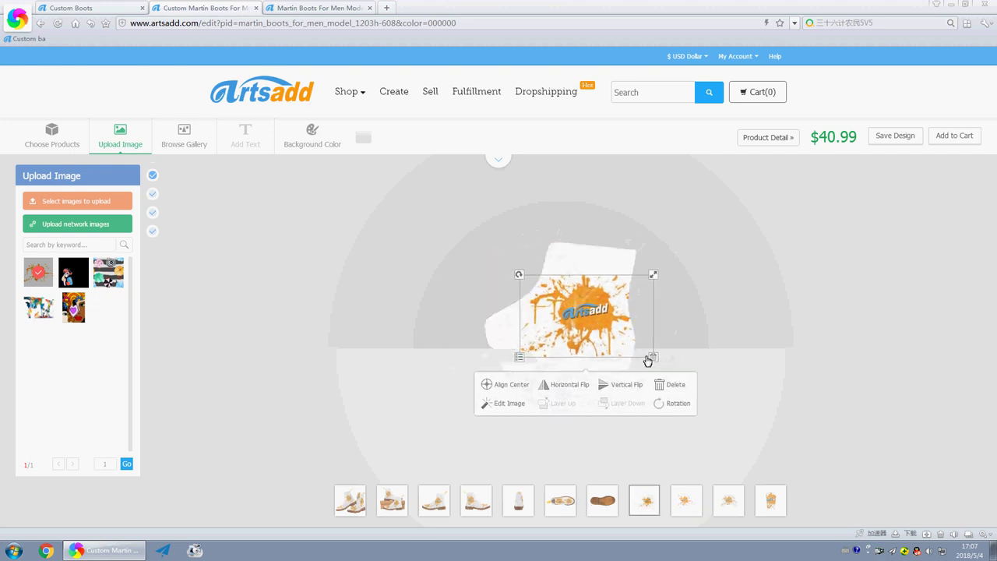
left_click(650, 359)
left_click(729, 500)
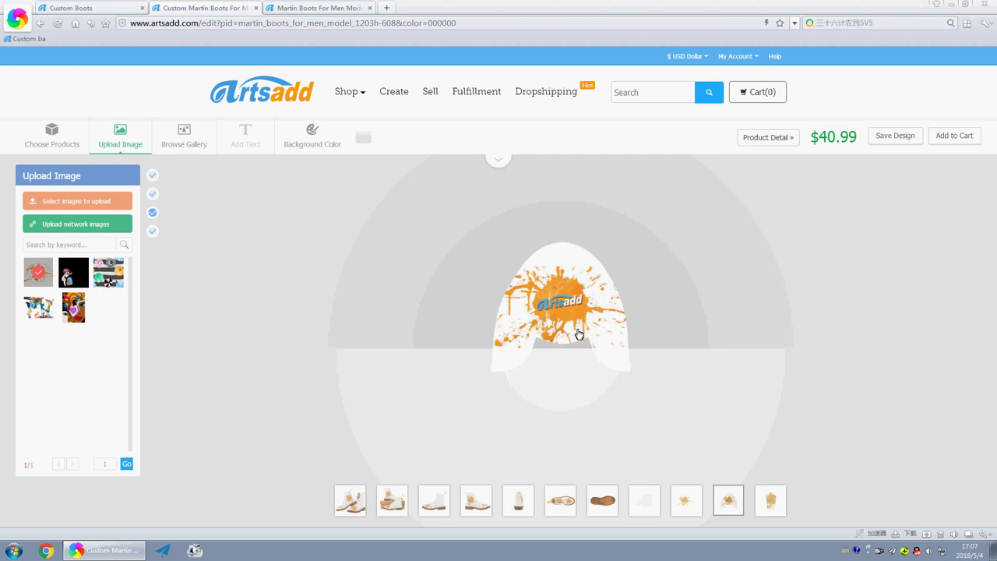
left_click(770, 500)
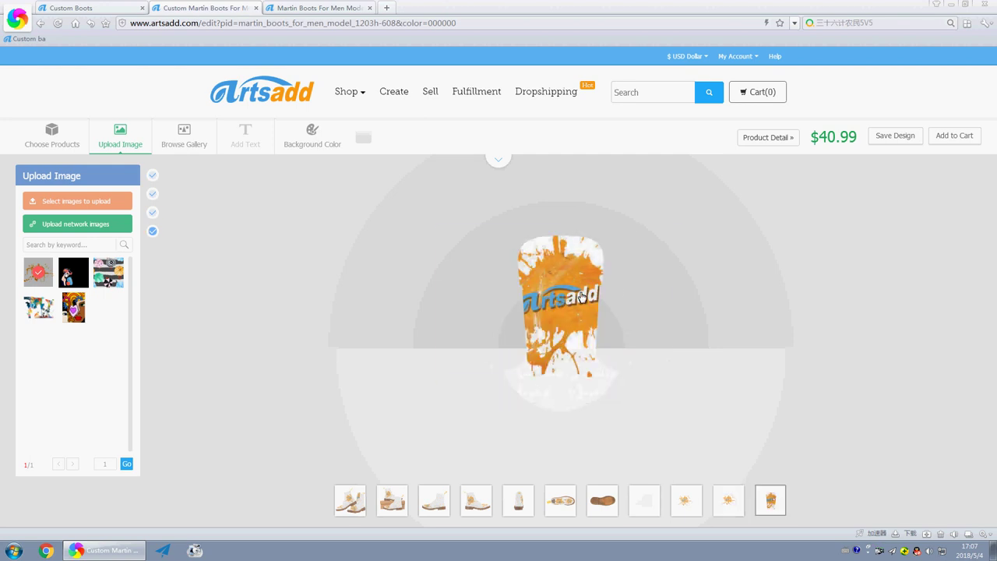
left_click(581, 296)
left_click_drag(674, 230, 627, 264)
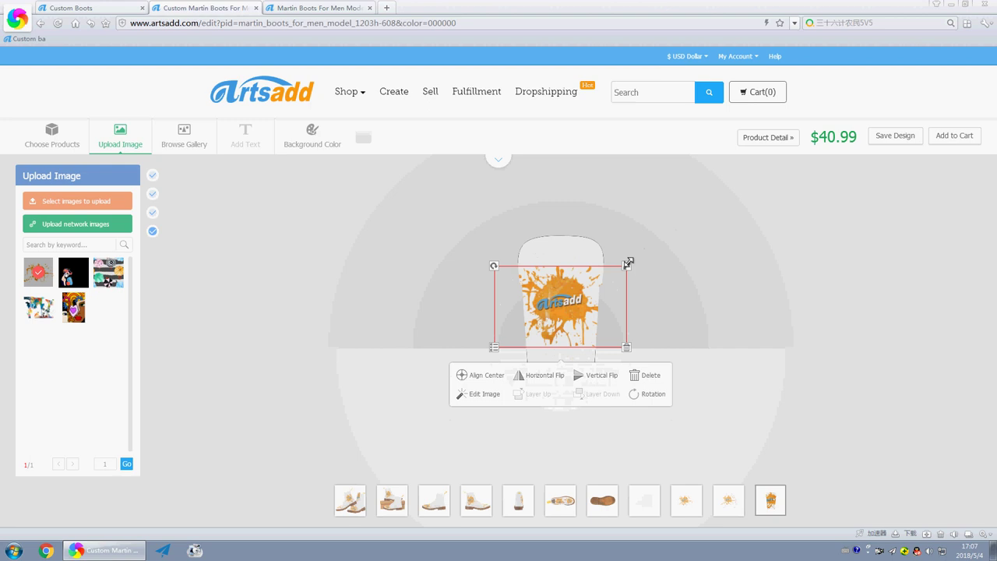
left_click(665, 309)
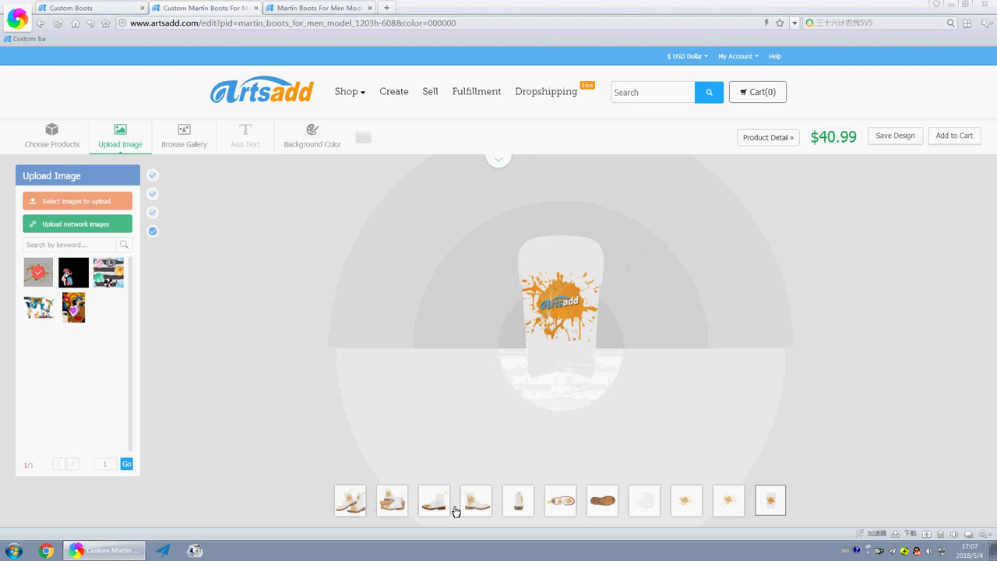
left_click(516, 510)
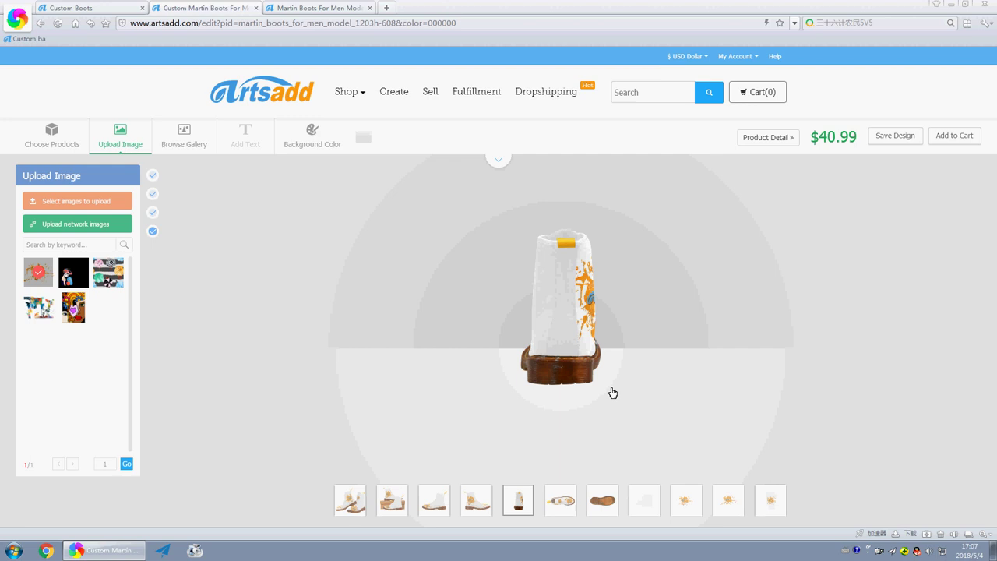
left_click(682, 503)
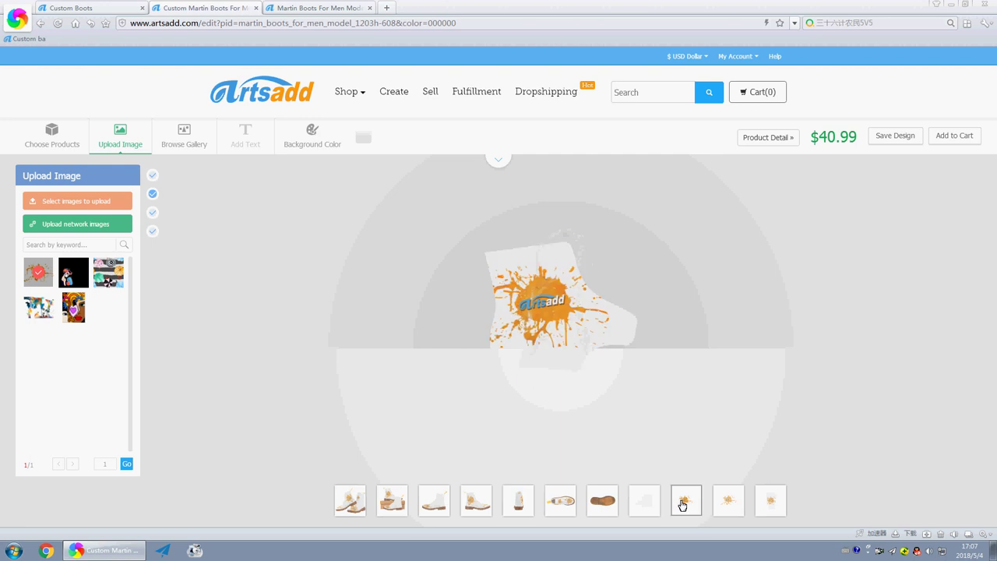
left_click(542, 304)
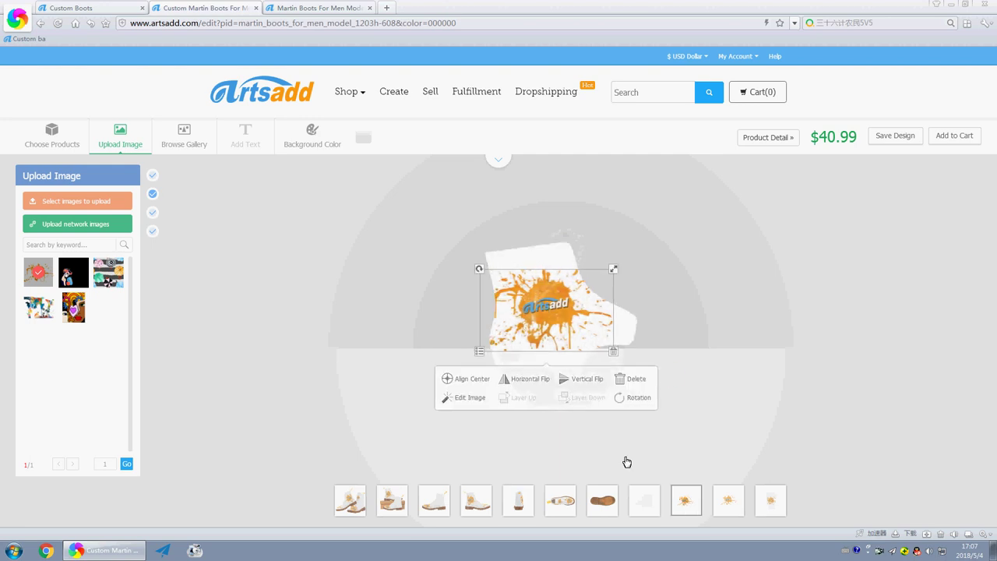
left_click(519, 501)
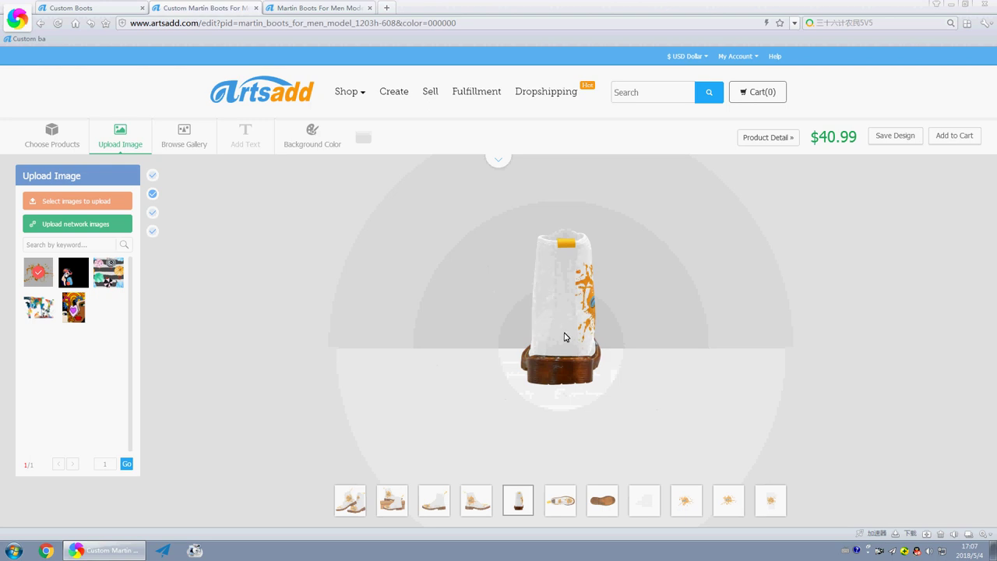
left_click(732, 423)
left_click(338, 6)
mouse_move(490, 337)
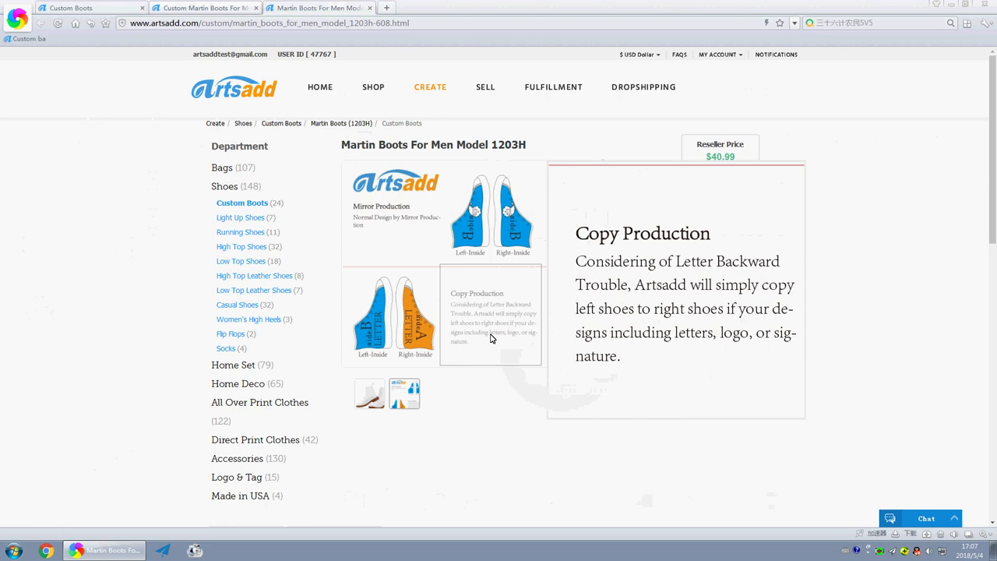
- Filter the pattern gallery to Love, then to Animal patterns
left_click(158, 7)
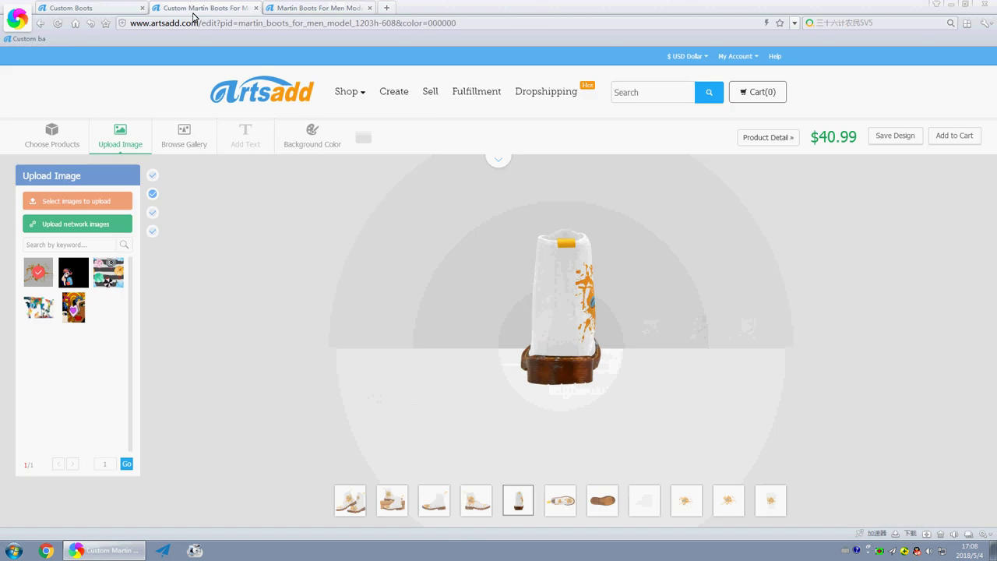
left_click(184, 137)
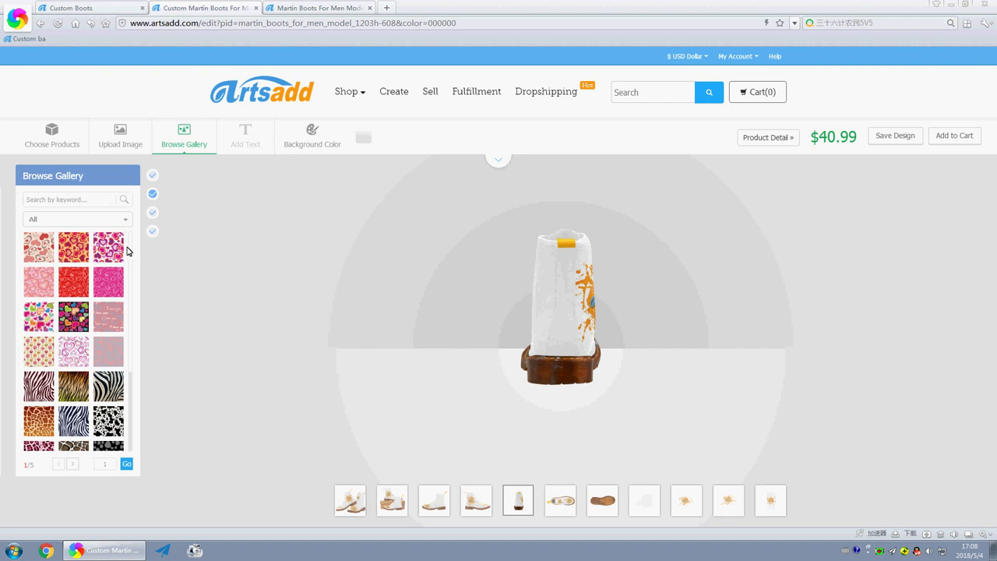
left_click(126, 223)
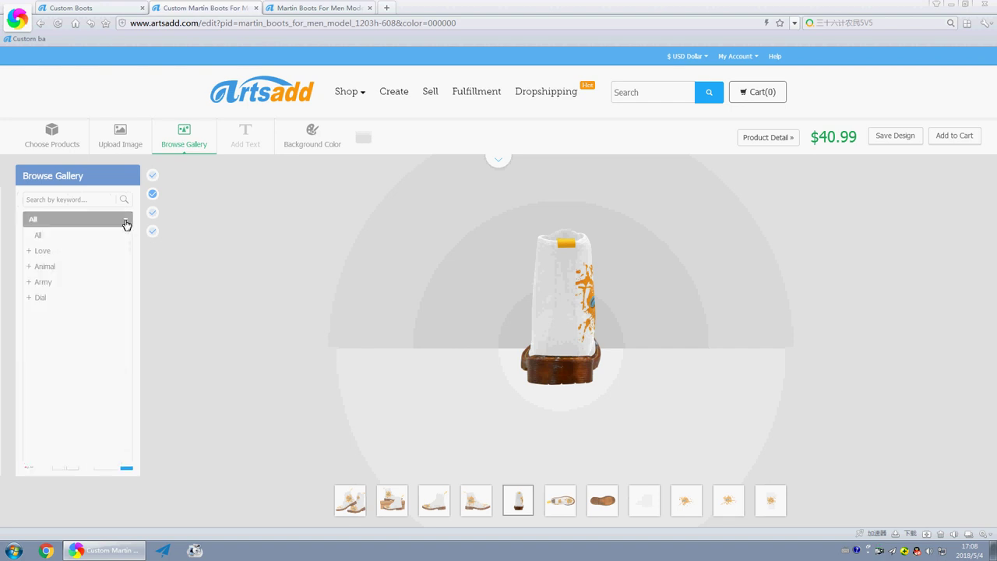
left_click(76, 257)
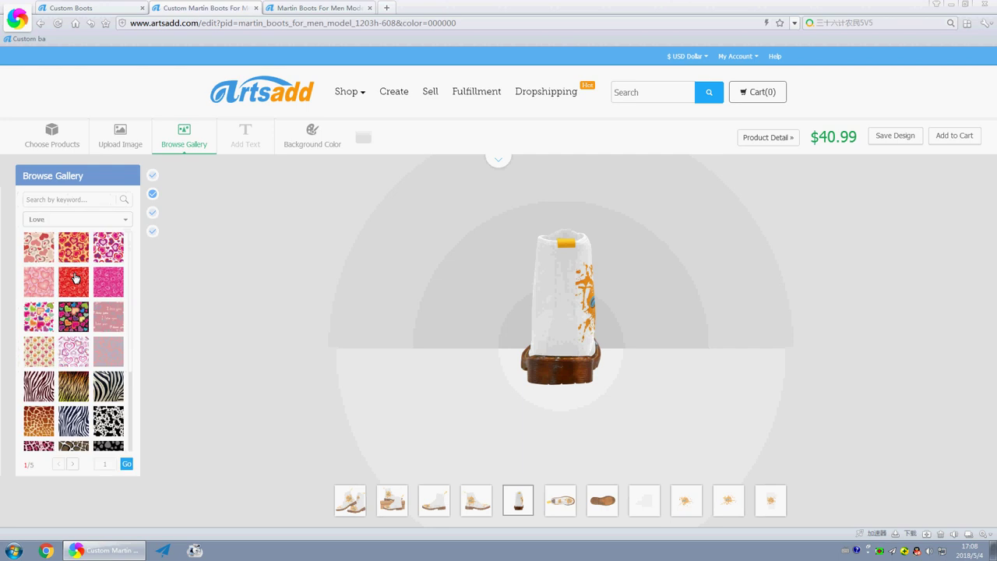
left_click(126, 221)
left_click(44, 266)
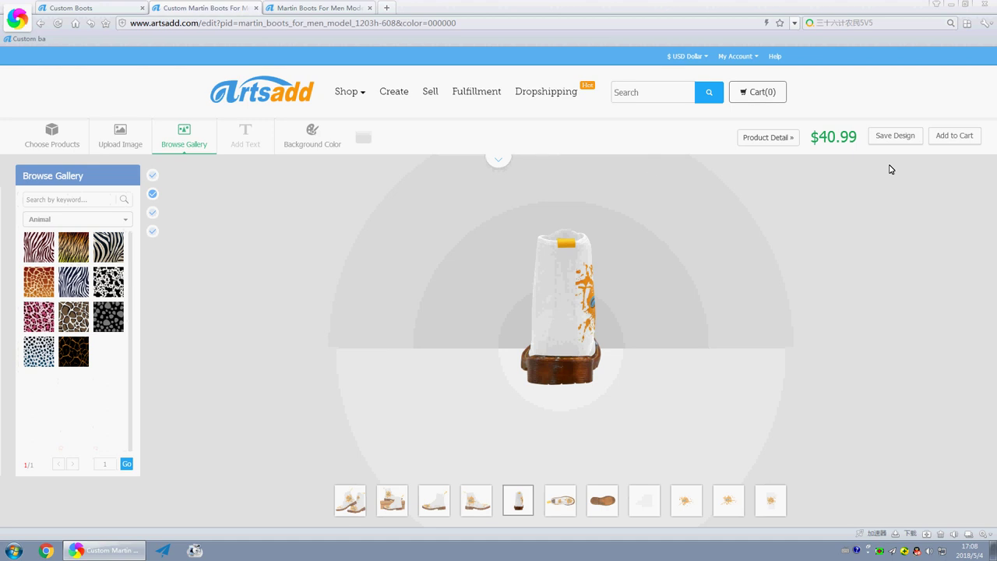
- Save the boot design under the name 'Artsadd'
left_click(901, 136)
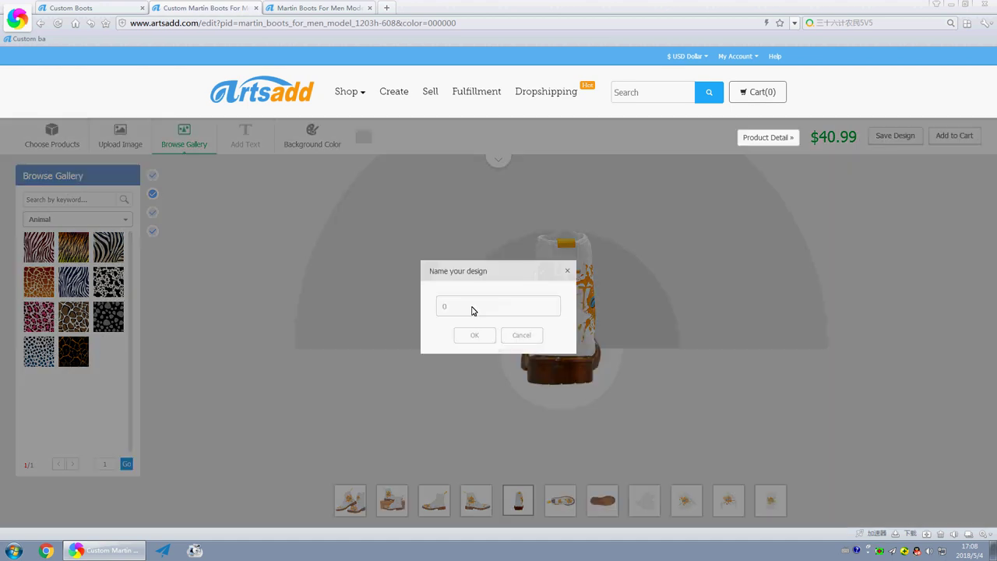
left_click(468, 307)
type("Art")
type("sadd")
left_click(471, 336)
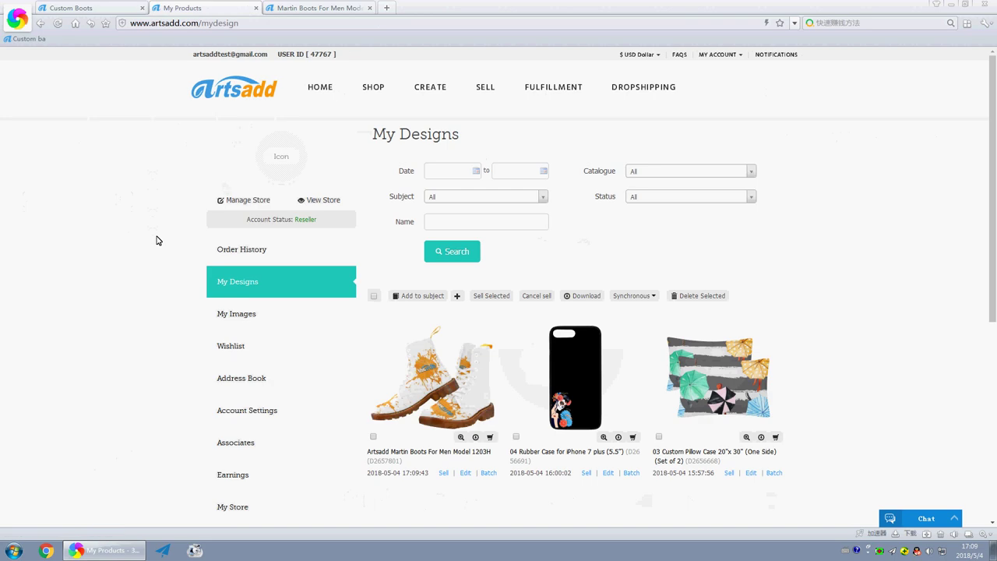
- Locate the Martin Boots design ID D2657801 in the My Designs list
scroll(155, 240, "down", 3)
scroll(156, 238, "down", 1)
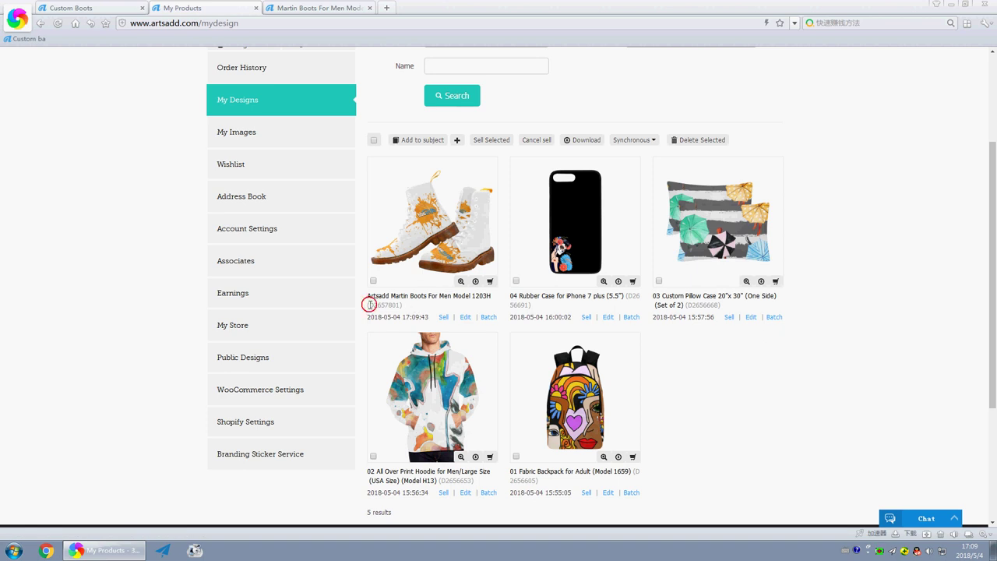
left_click_drag(368, 304, 392, 306)
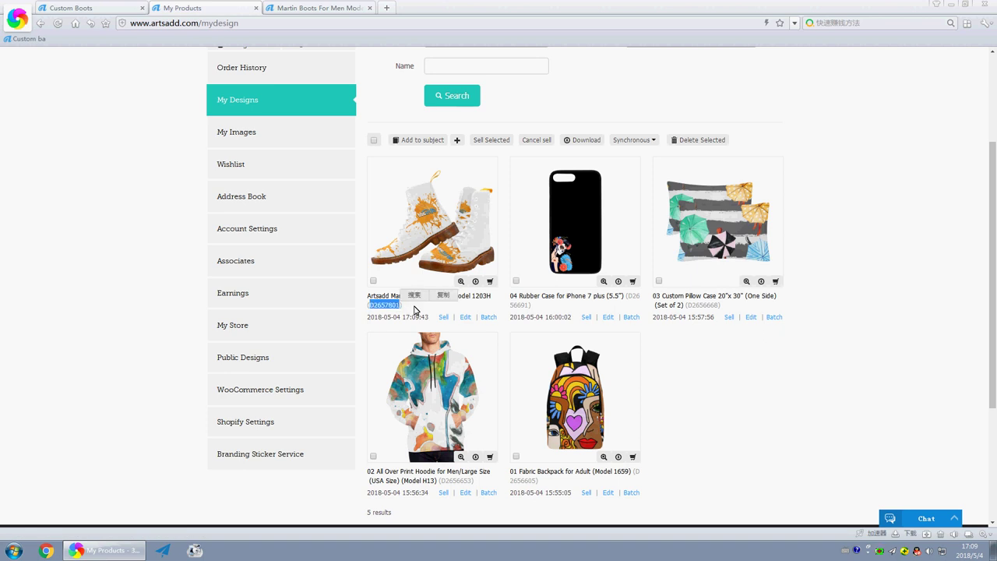
left_click(414, 310)
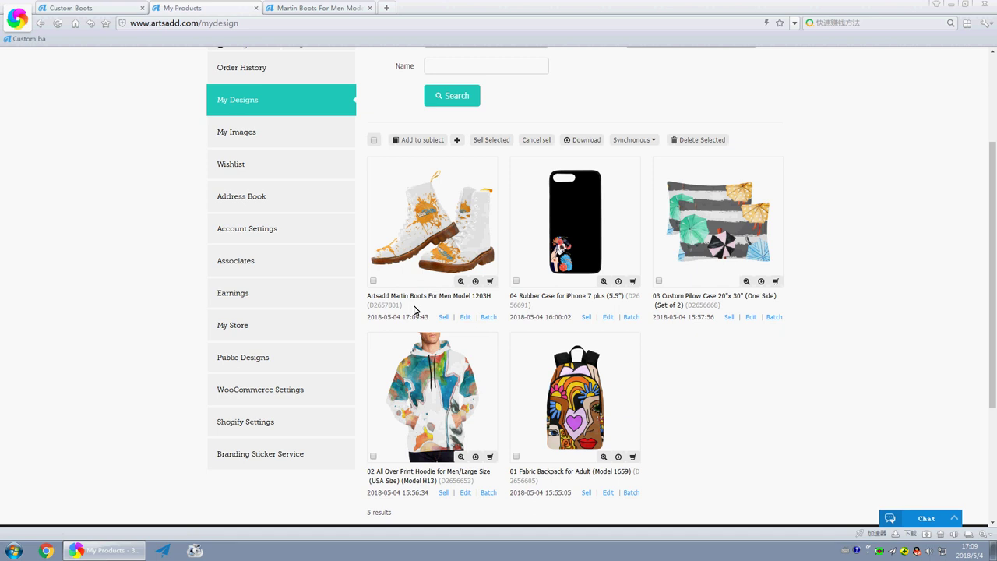
- Add one pair of the designed boots in size US8 to the cart
left_click(489, 281)
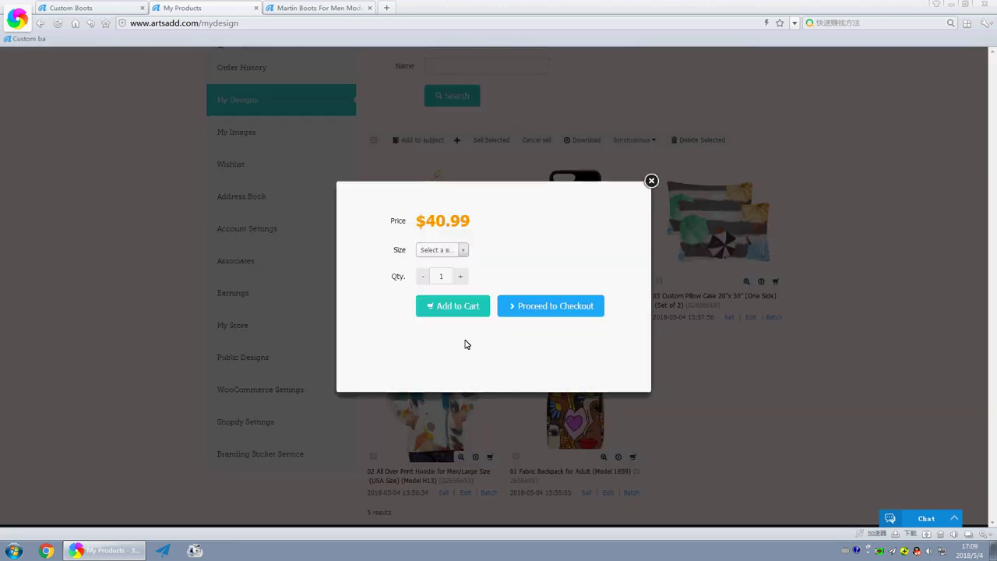
left_click(463, 250)
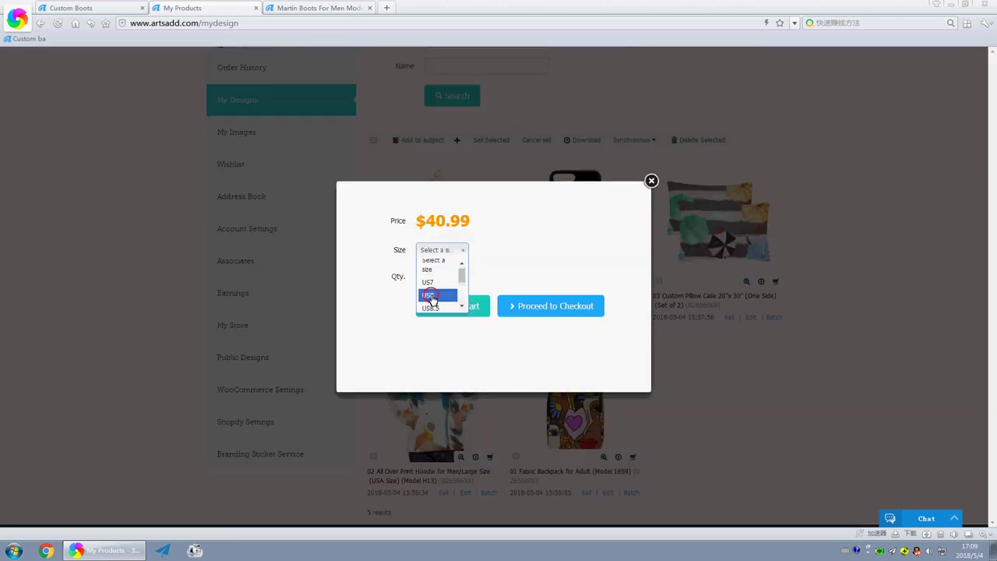
left_click(431, 294)
left_click(455, 310)
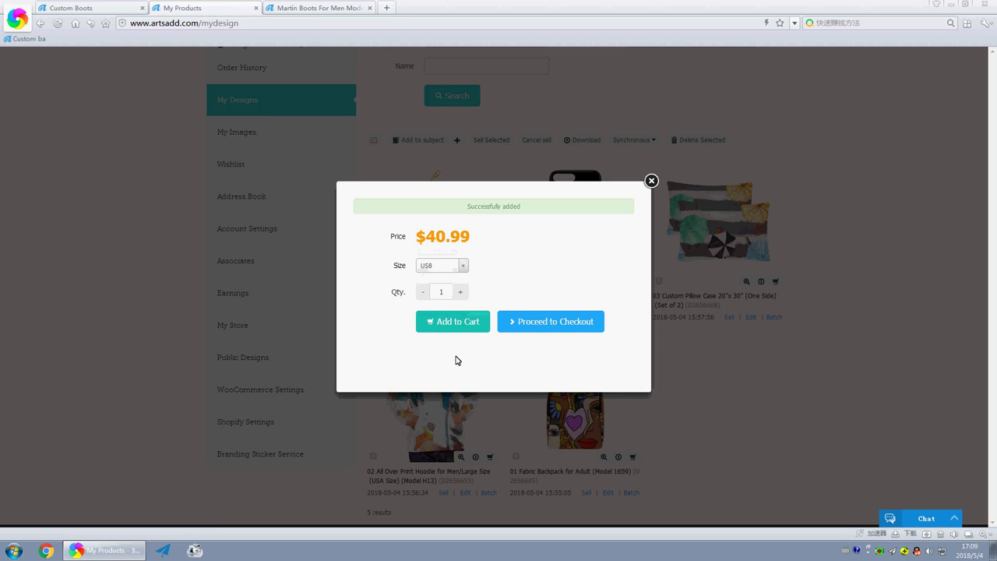
left_click(651, 180)
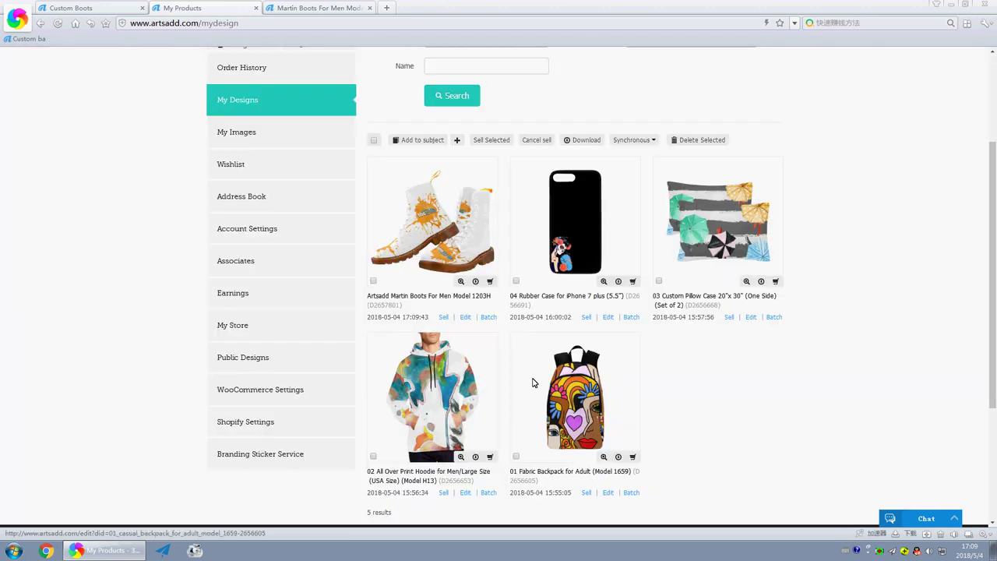
- Start the sale listing with a 6% royalty, re-design allowed, and subject Art
left_click(444, 315)
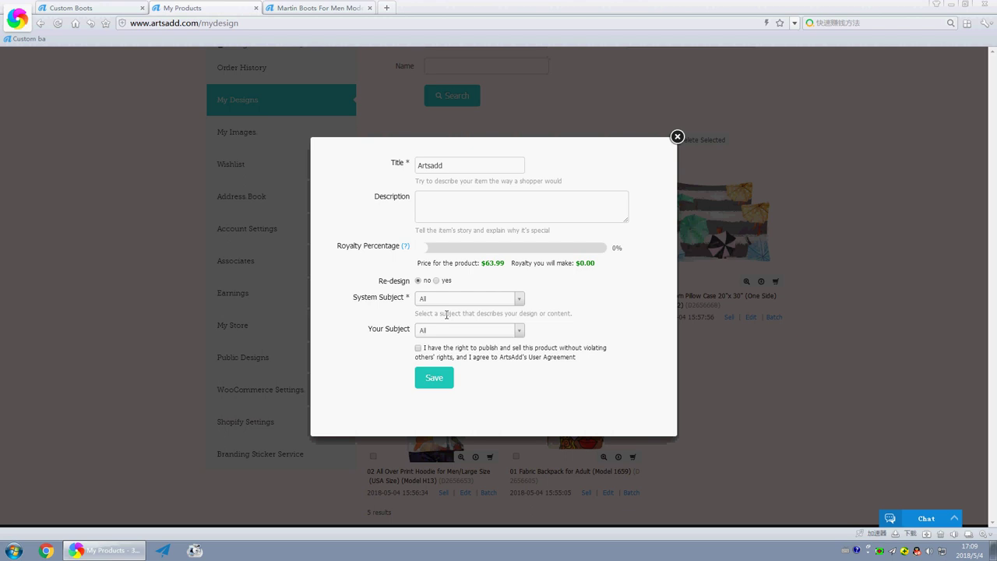
left_click(434, 248)
left_click(436, 280)
left_click(520, 303)
scroll(467, 361, "down", 2)
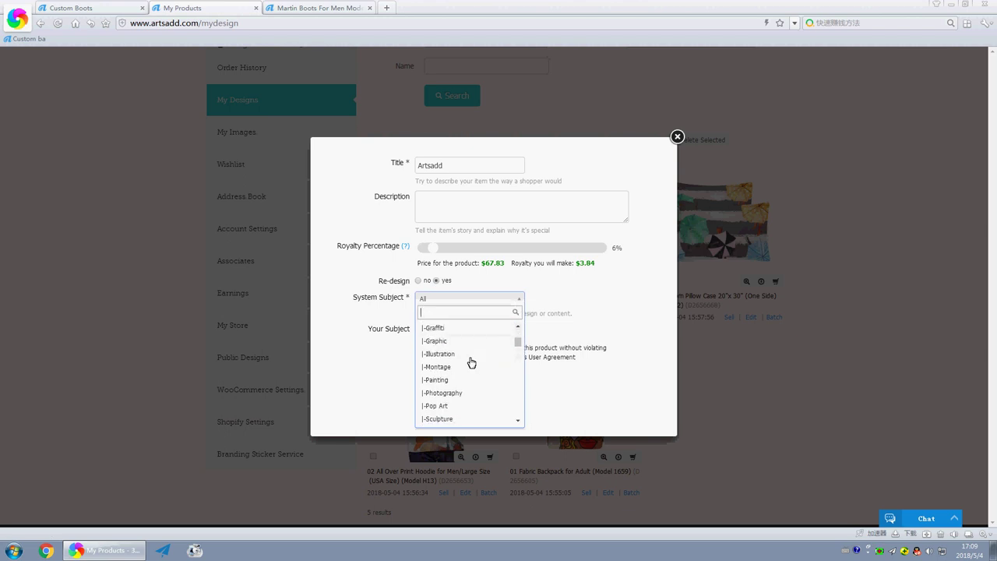
scroll(467, 361, "down", 2)
left_click(466, 367)
- Add the 'Artsadd' description, accept the terms, save the listing, and return to the homepage
left_click(440, 209)
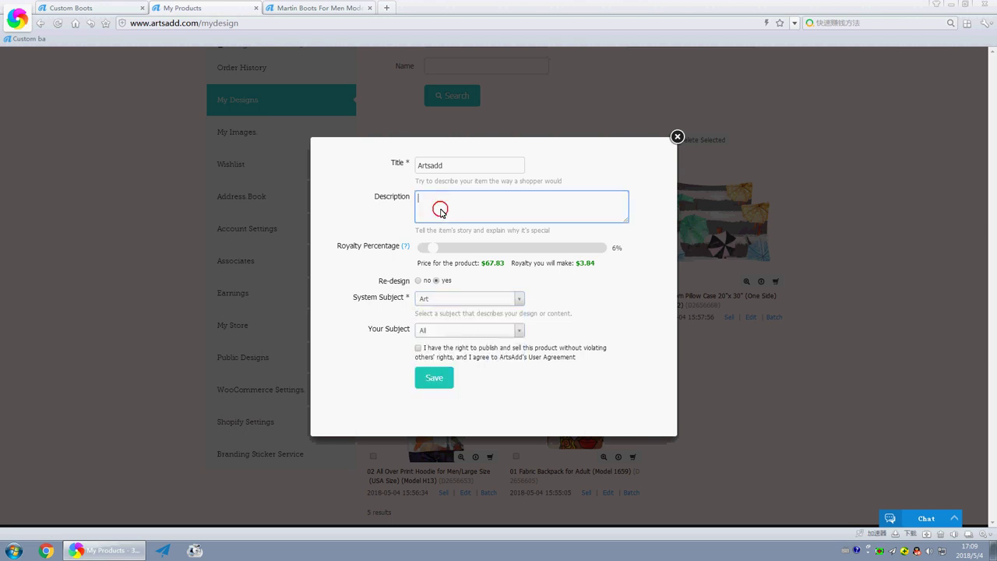
type("Artsadd")
left_click(418, 348)
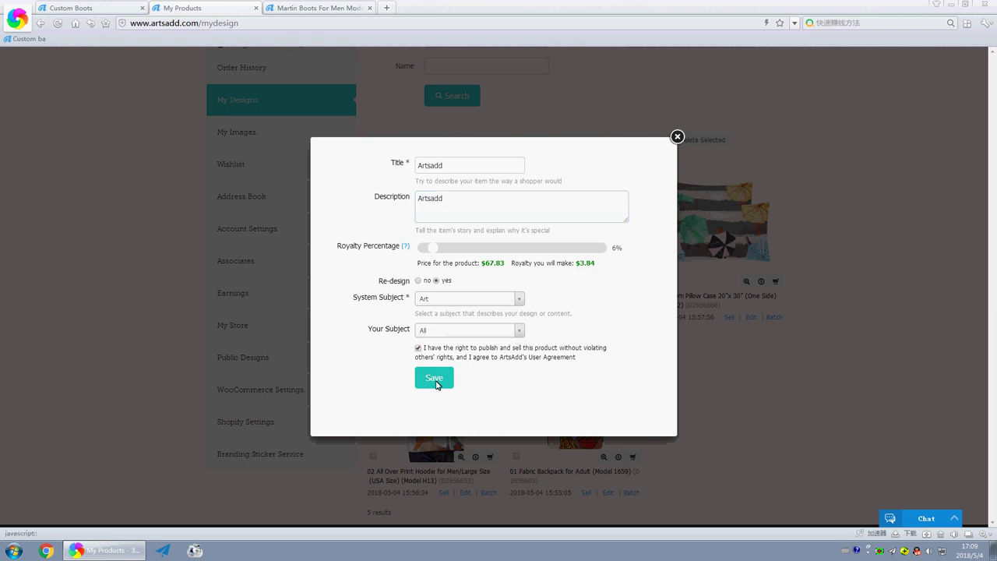
left_click(435, 383)
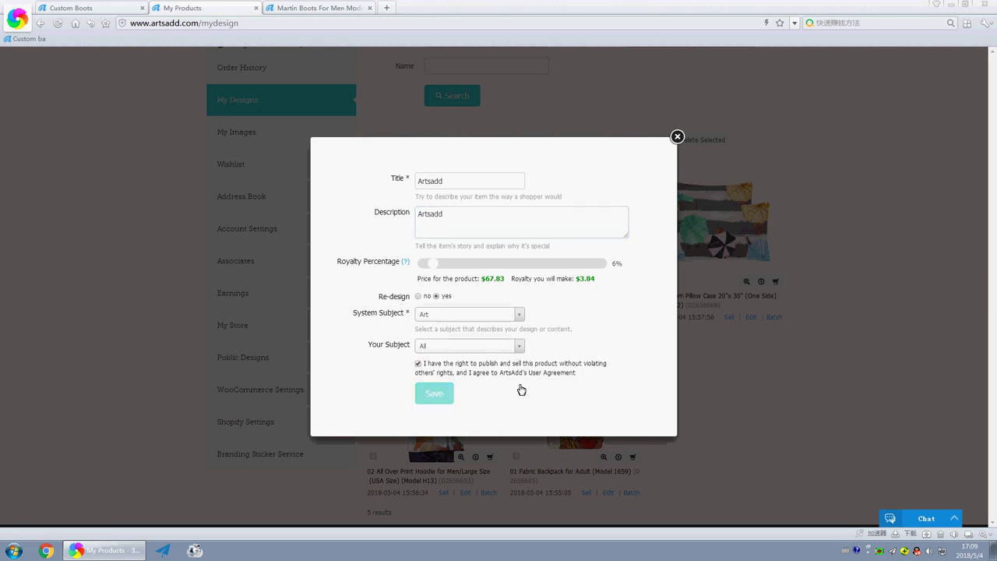
left_click(68, 7)
left_click(226, 72)
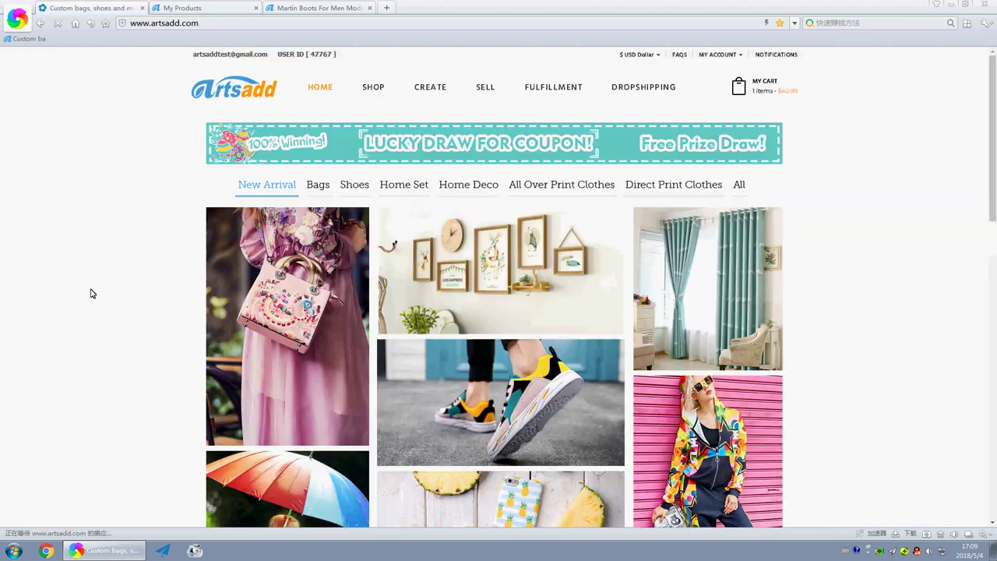